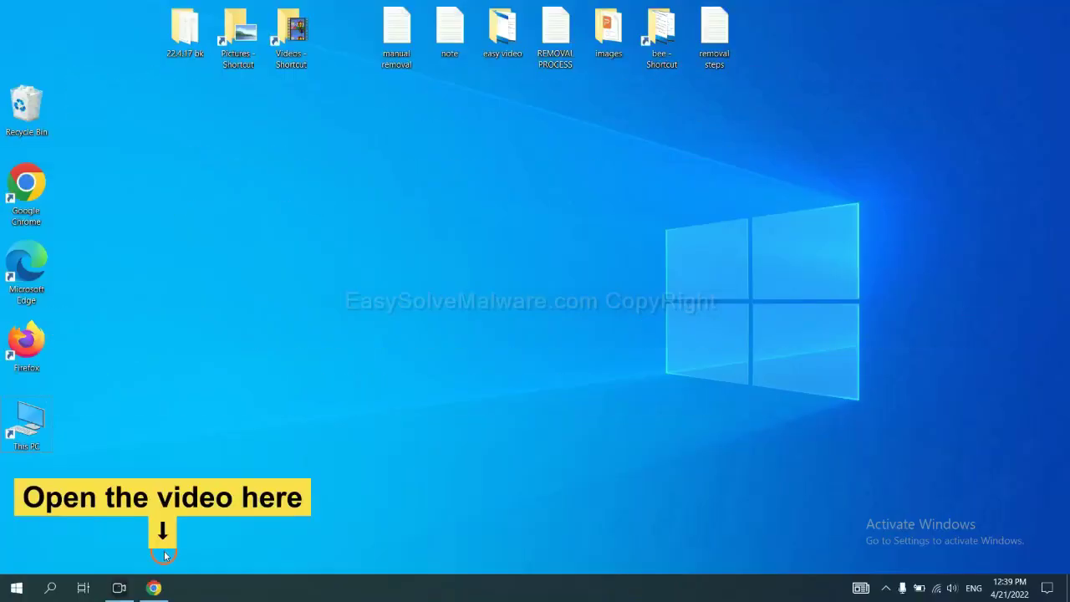
Download the SpyHunter for Windows installer from the EasySolveMalware page in Chrome and launch it
{"action": "left_click", "coordinate": [156, 588]}
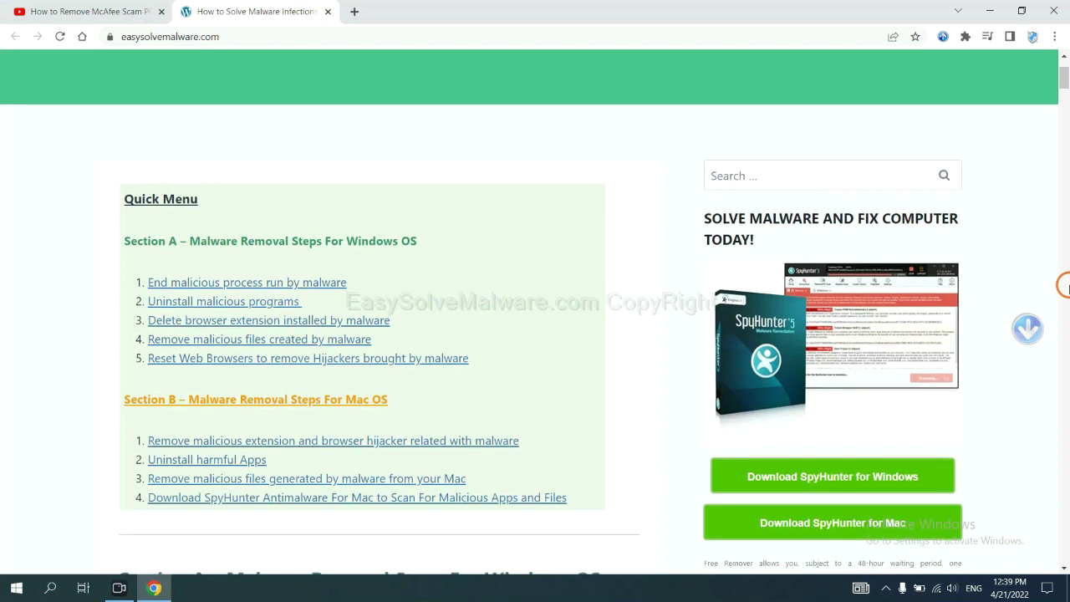
{"action": "scroll", "coordinate": [1062, 280], "scroll_direction": "down", "scroll_amount": 1}
{"action": "scroll", "coordinate": [1060, 275], "scroll_direction": "down", "scroll_amount": 2}
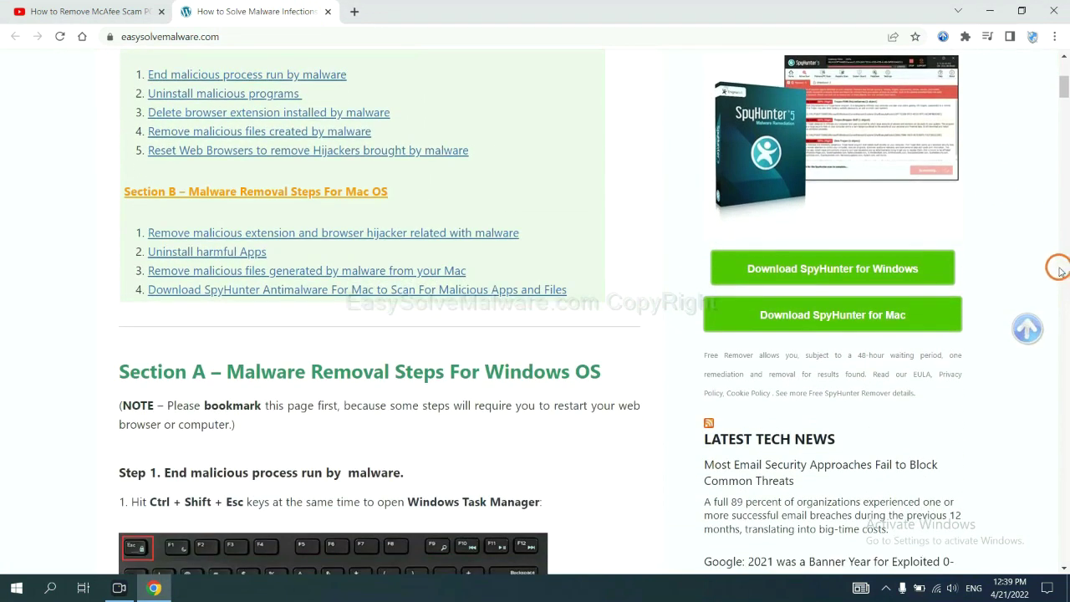
{"action": "left_click", "coordinate": [910, 268]}
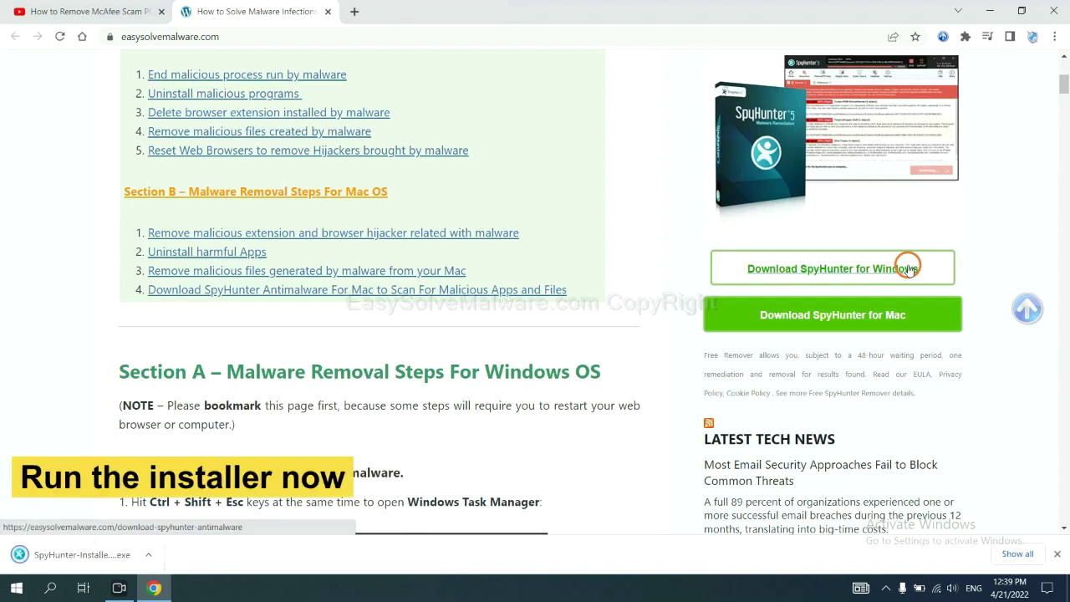
{"action": "left_click", "coordinate": [67, 556]}
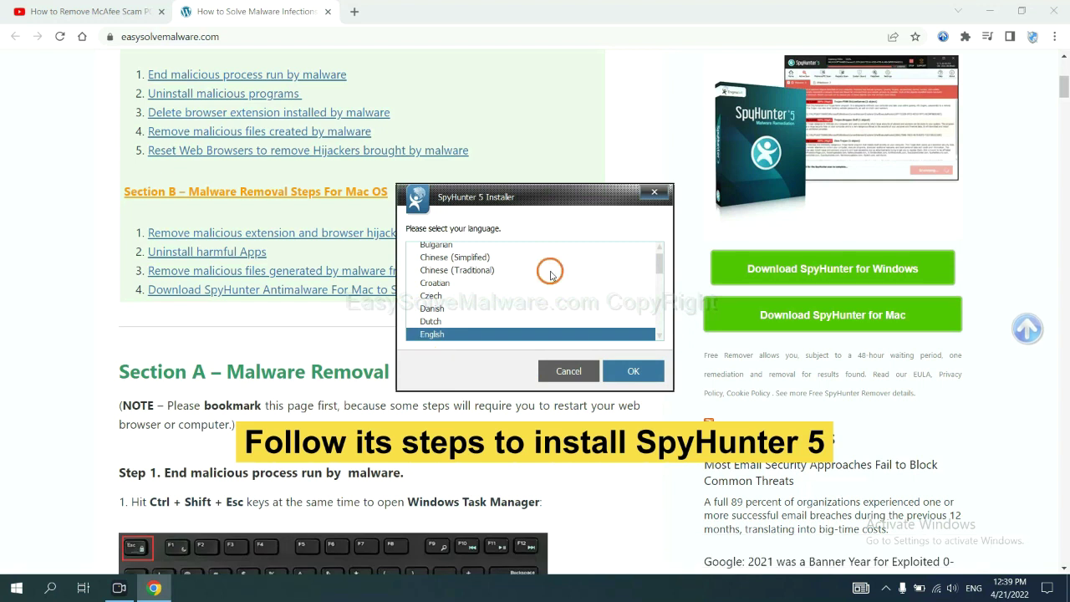
Install SpyHunter 5 in English, accepting the EULA and Privacy Policy
{"action": "left_click", "coordinate": [618, 370]}
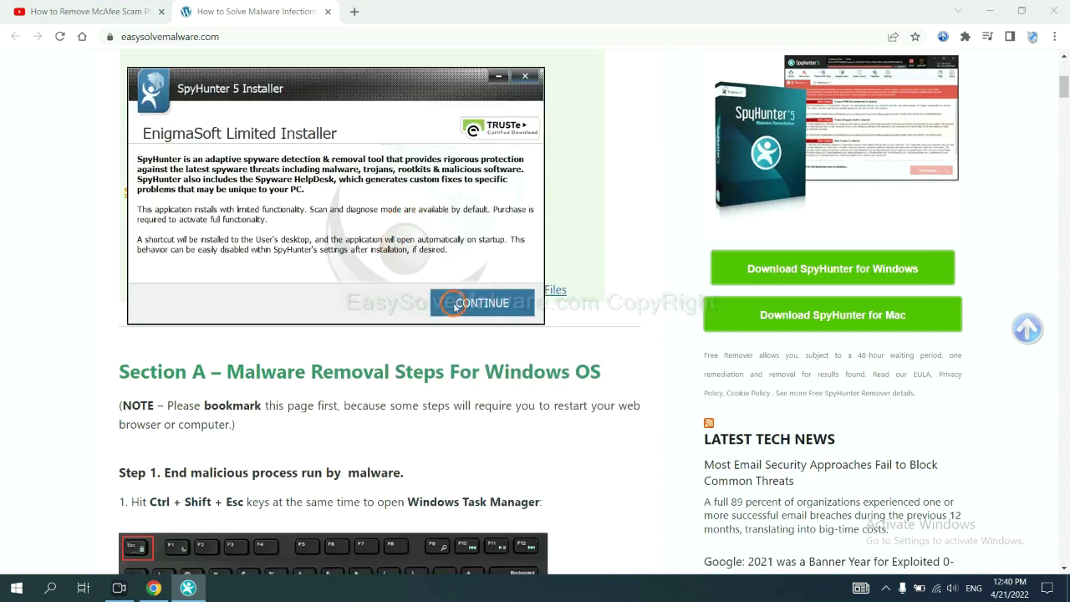
{"action": "left_click", "coordinate": [455, 305]}
{"action": "left_click", "coordinate": [344, 268]}
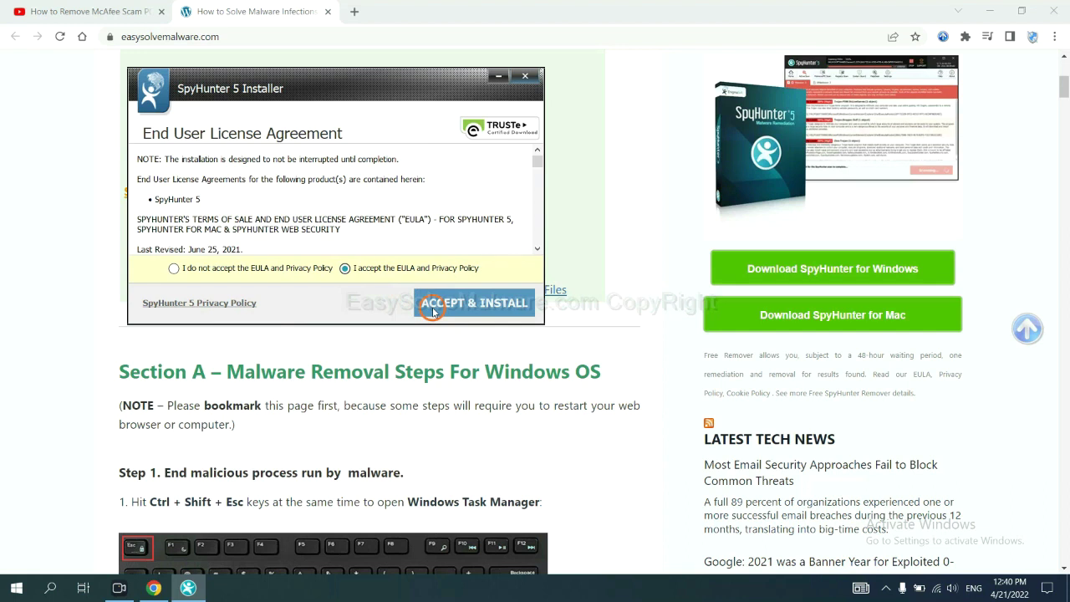
{"action": "left_click", "coordinate": [433, 309]}
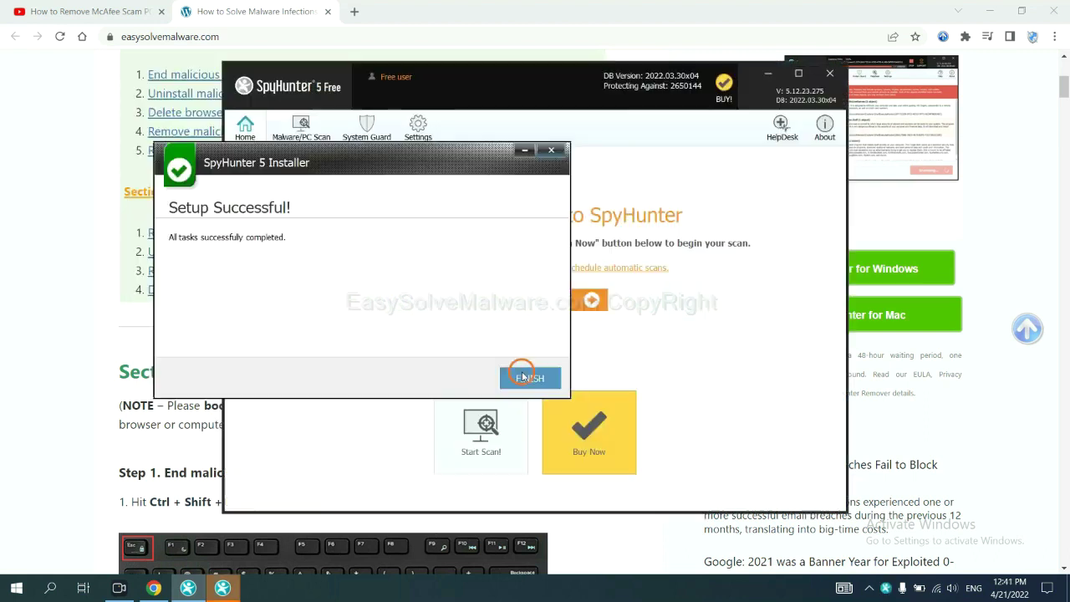
Dismiss the setup message, scan the computer, and proceed to removing the detected remove360.bat
{"action": "left_click", "coordinate": [528, 378]}
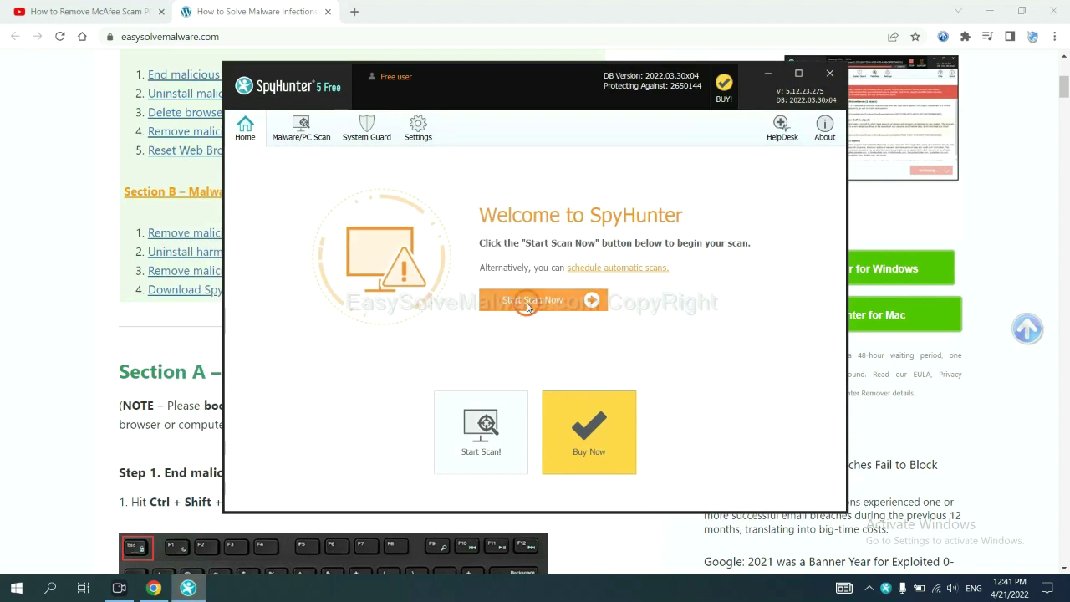
{"action": "left_click", "coordinate": [527, 306]}
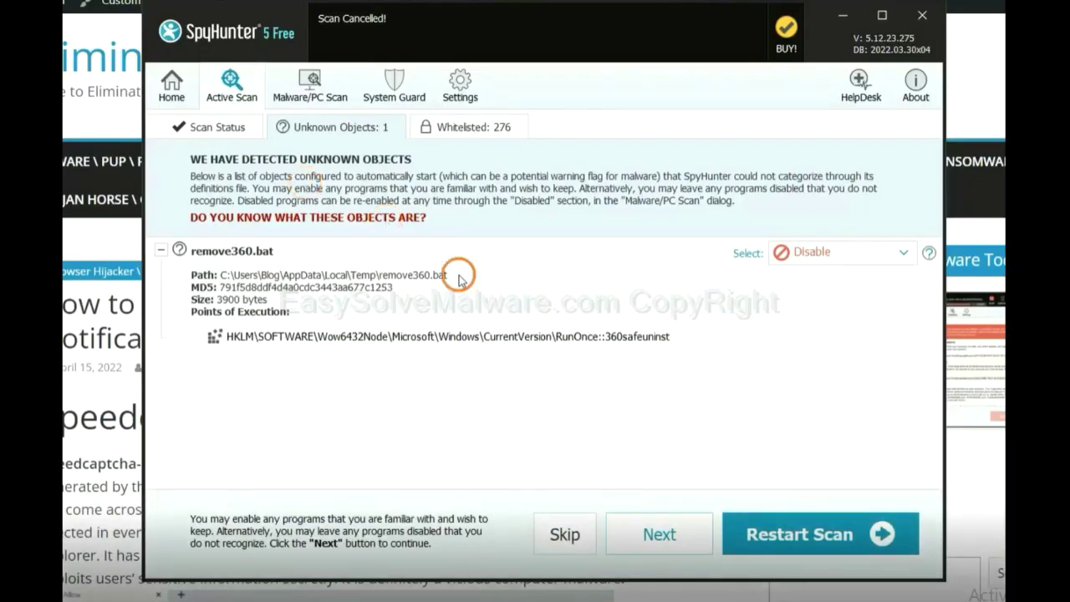
{"action": "left_click", "coordinate": [659, 539]}
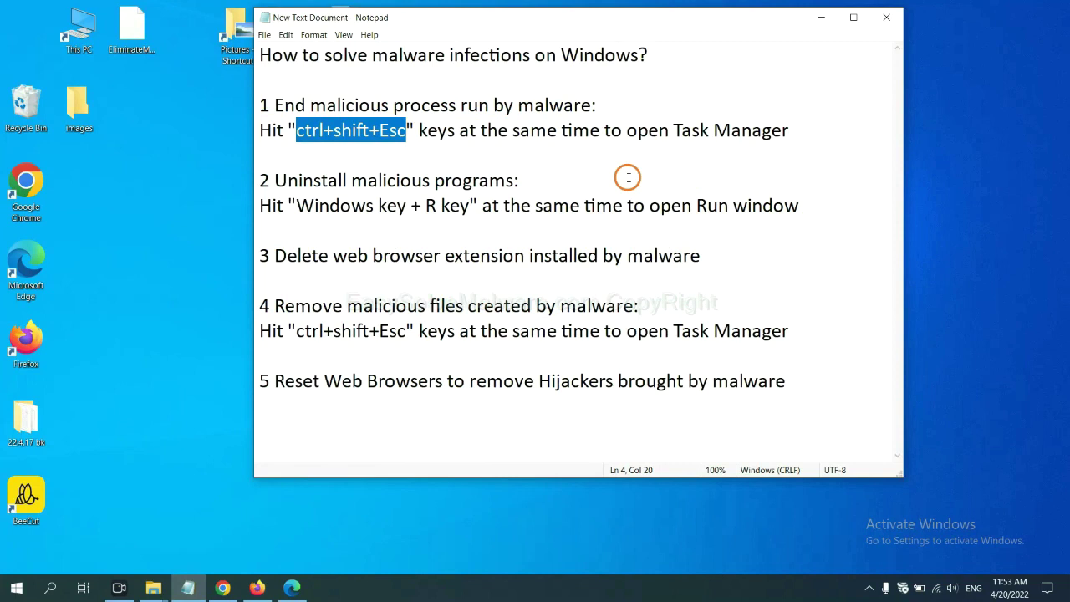
Highlight 'ctrl+shift+Esc' in step 1 of the notes and launch Task Manager with it
{"action": "left_click", "coordinate": [381, 133]}
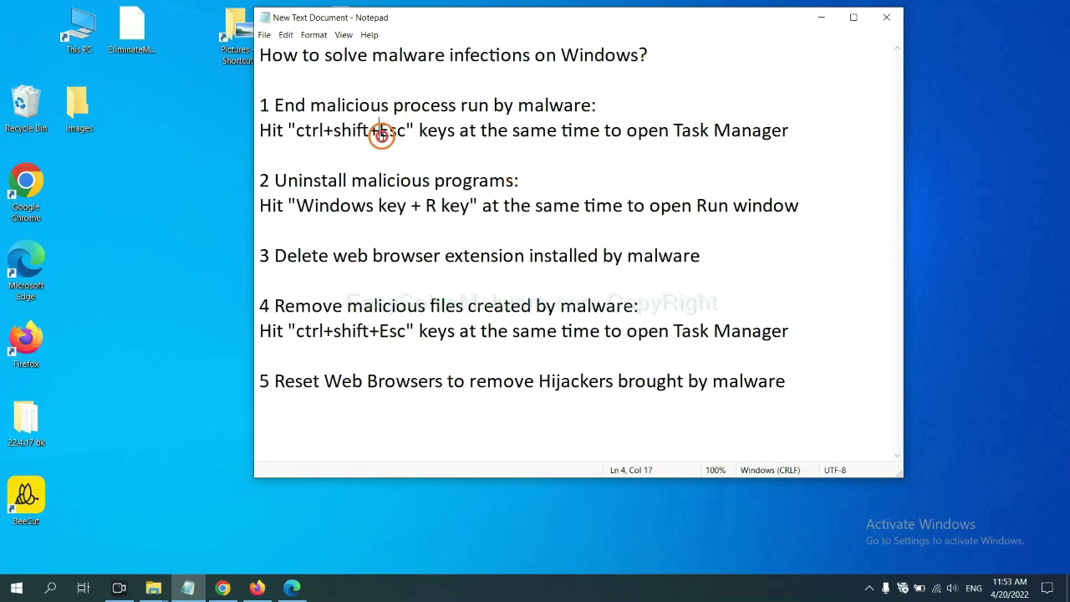
{"action": "left_click_drag", "start_coordinate": [405, 132], "coordinate": [294, 134]}
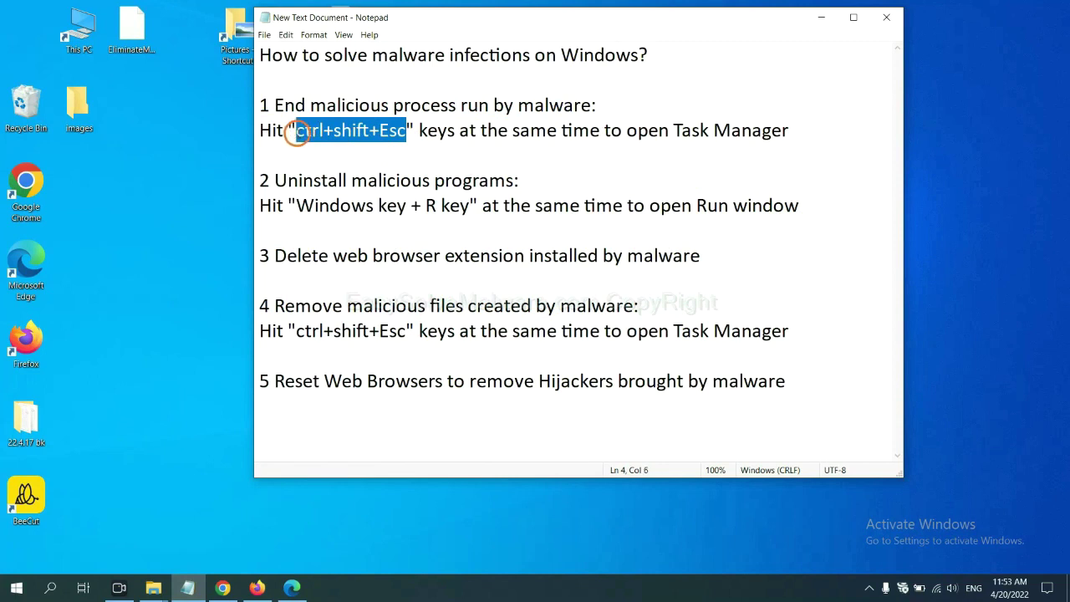
{"action": "key", "text": "ctrl+shift+Escape"}
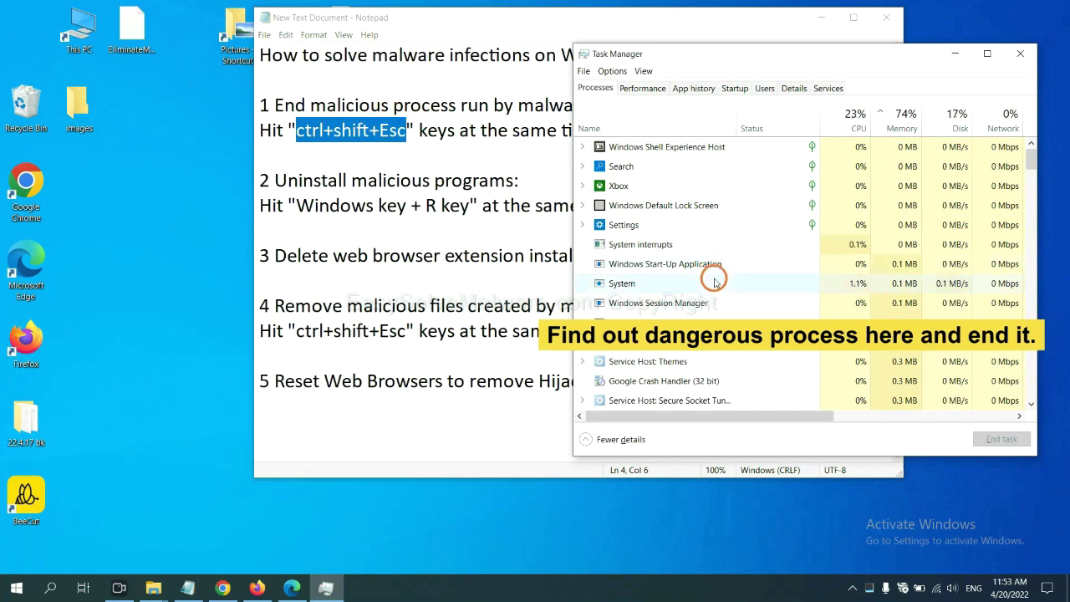
End the Usermode Font Driver Host process, close Task Manager, and return to Notepad
{"action": "left_click", "coordinate": [715, 282]}
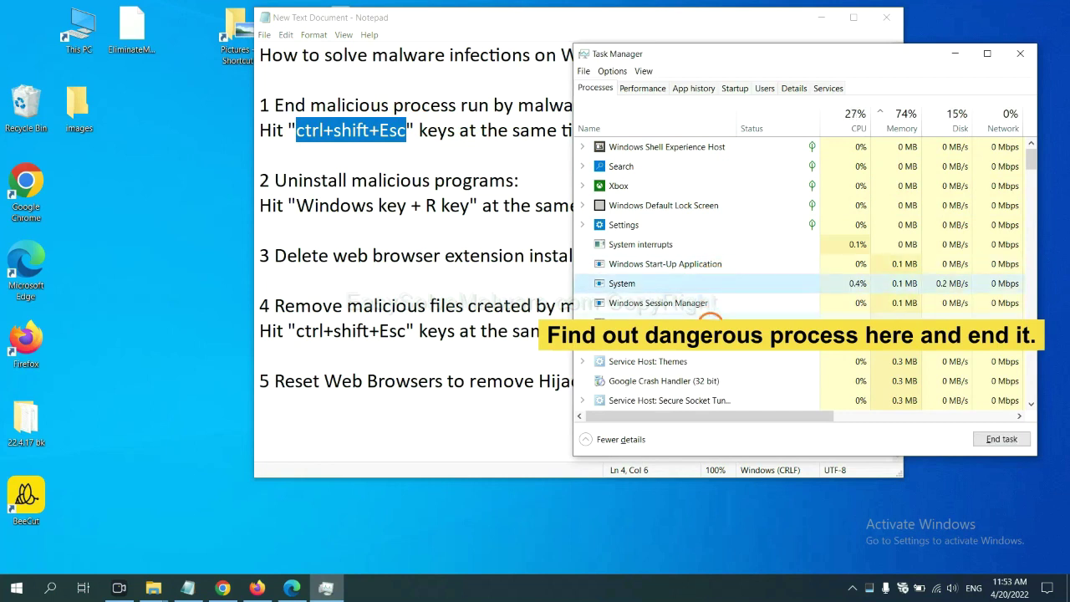
{"action": "left_click", "coordinate": [711, 321]}
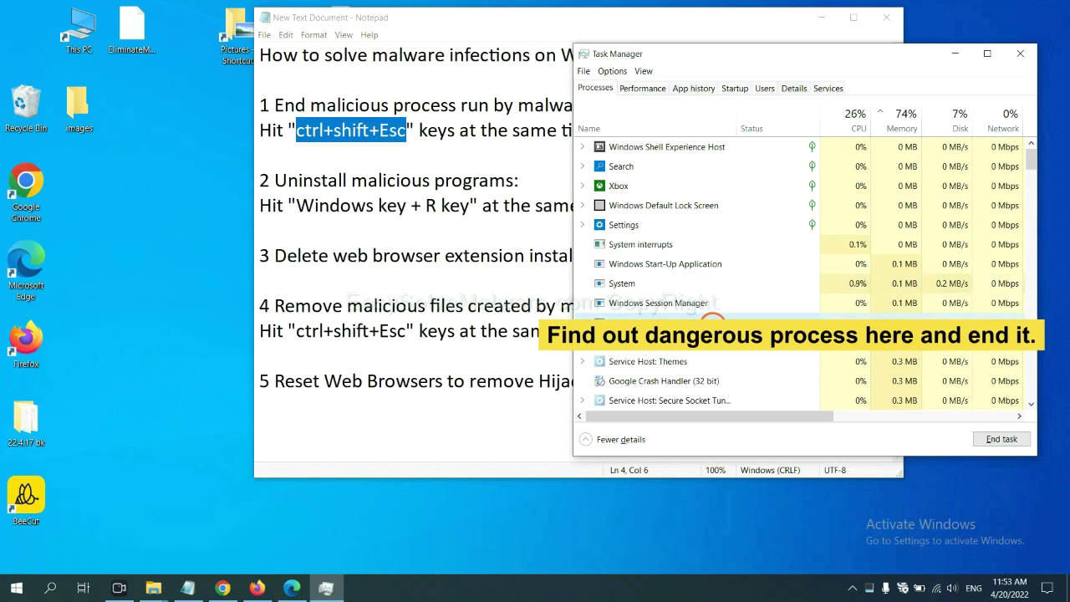
{"action": "left_click", "coordinate": [1010, 440]}
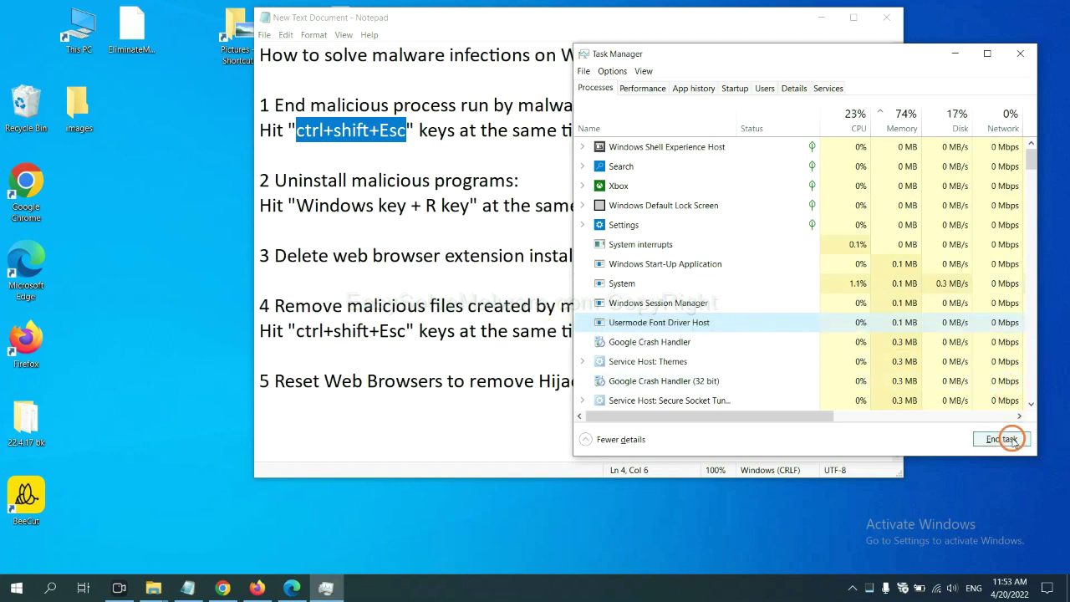
{"action": "left_click", "coordinate": [1015, 56]}
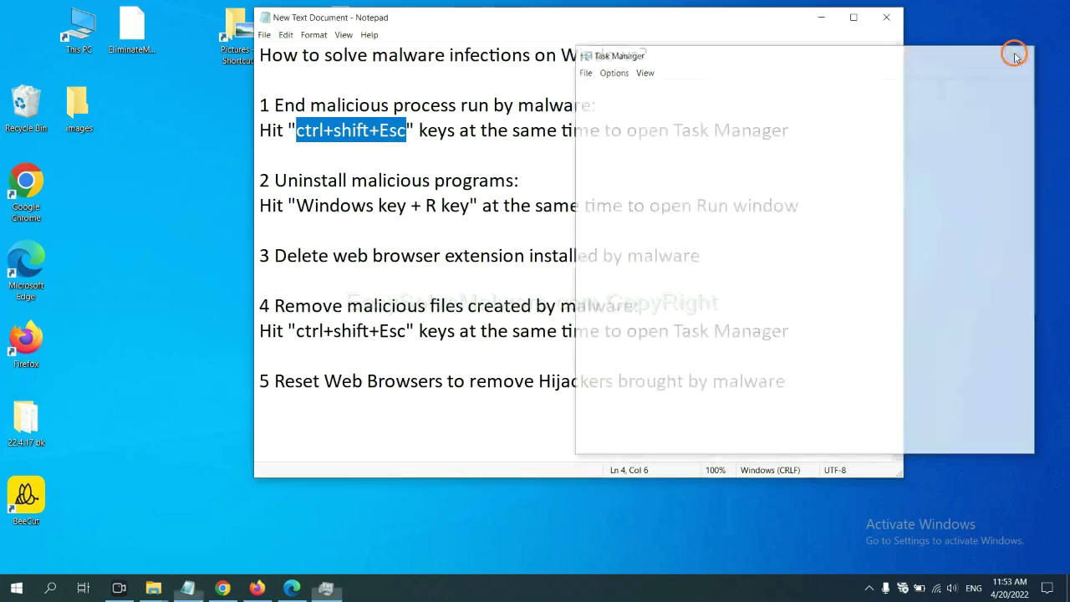
{"action": "left_click", "coordinate": [665, 194]}
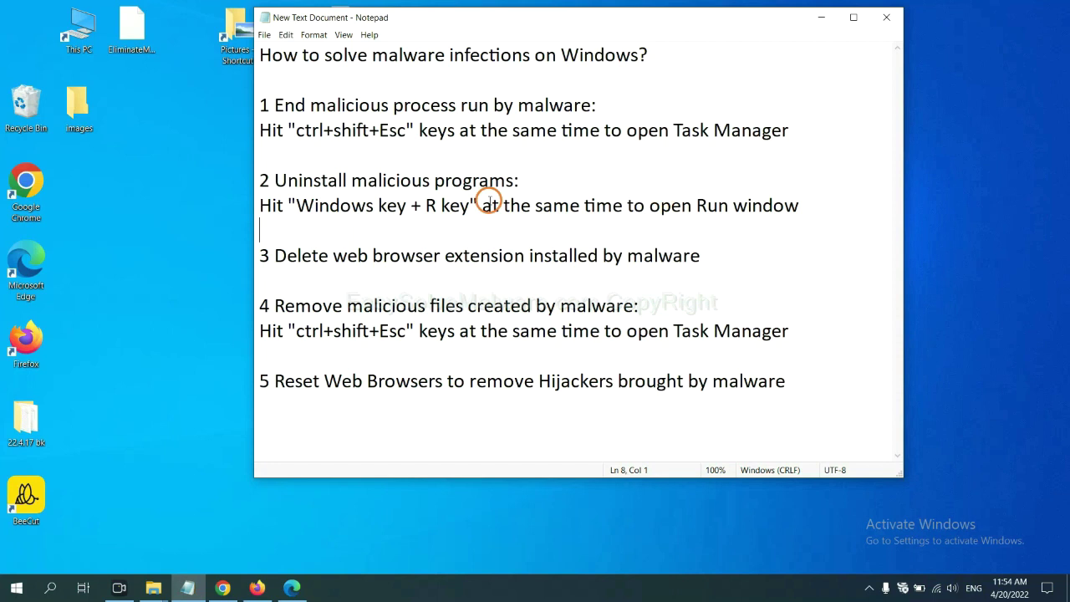
Highlight 'Windows key + R key' in the notes, then run 'control panel' from the Run dialog
{"action": "left_click", "coordinate": [294, 207]}
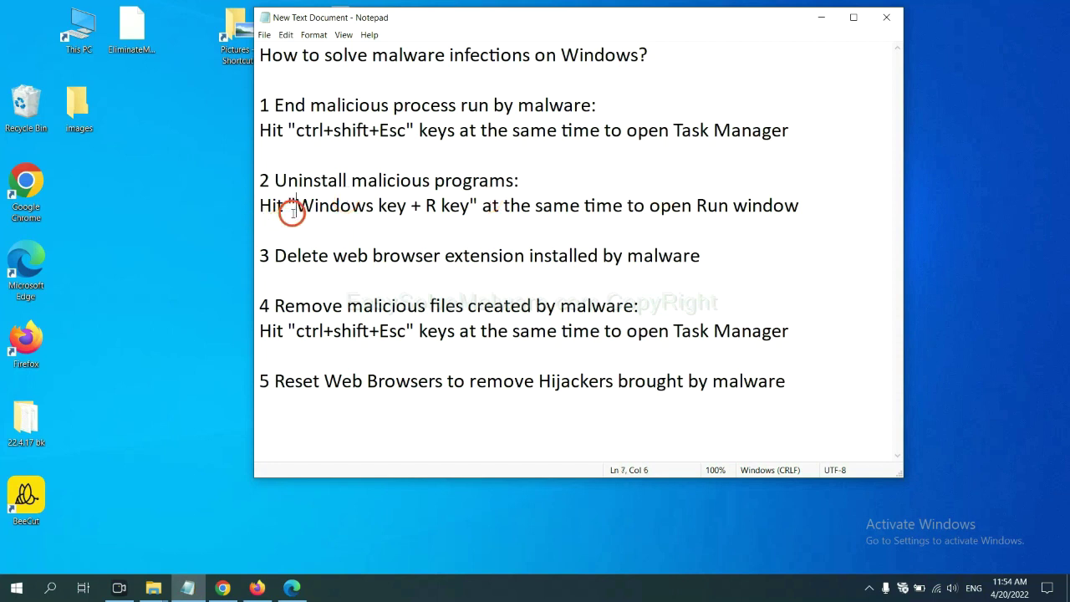
{"action": "left_click_drag", "start_coordinate": [295, 211], "coordinate": [465, 216]}
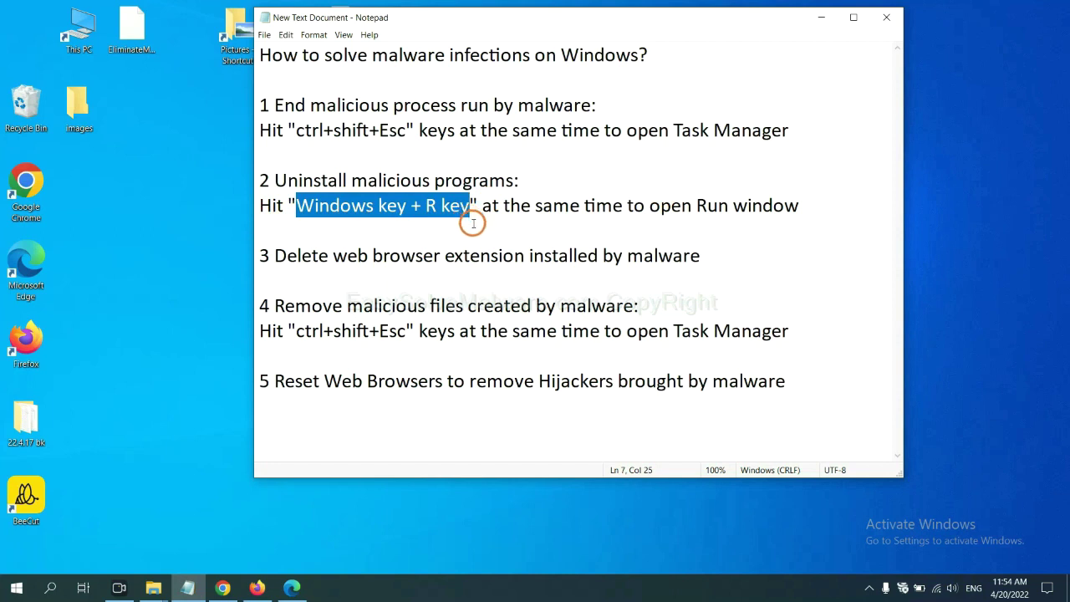
{"action": "key", "text": "super+r"}
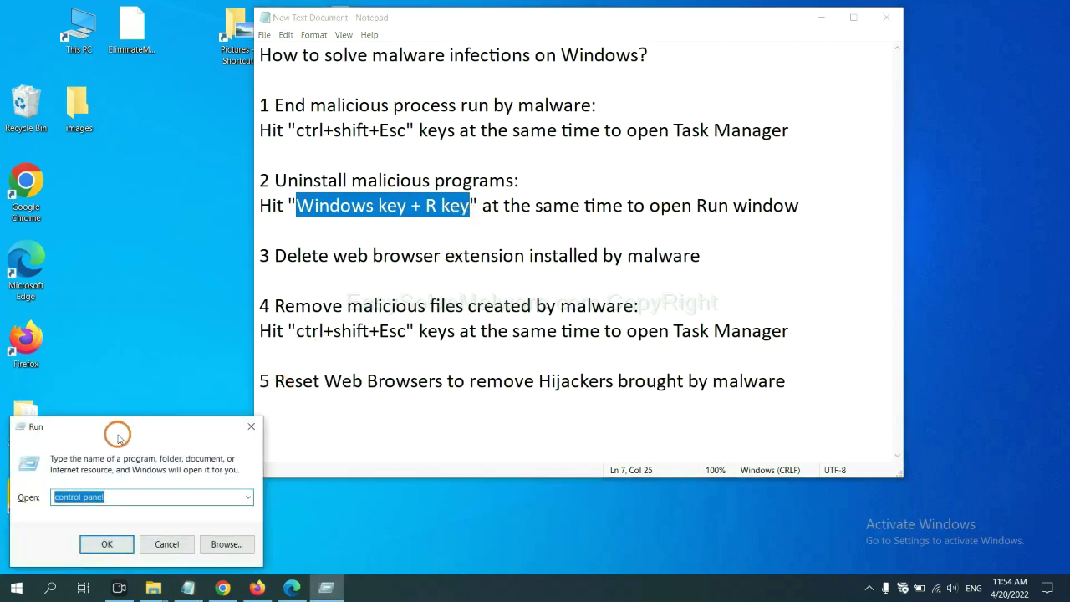
{"action": "left_click_drag", "start_coordinate": [118, 437], "coordinate": [817, 187]}
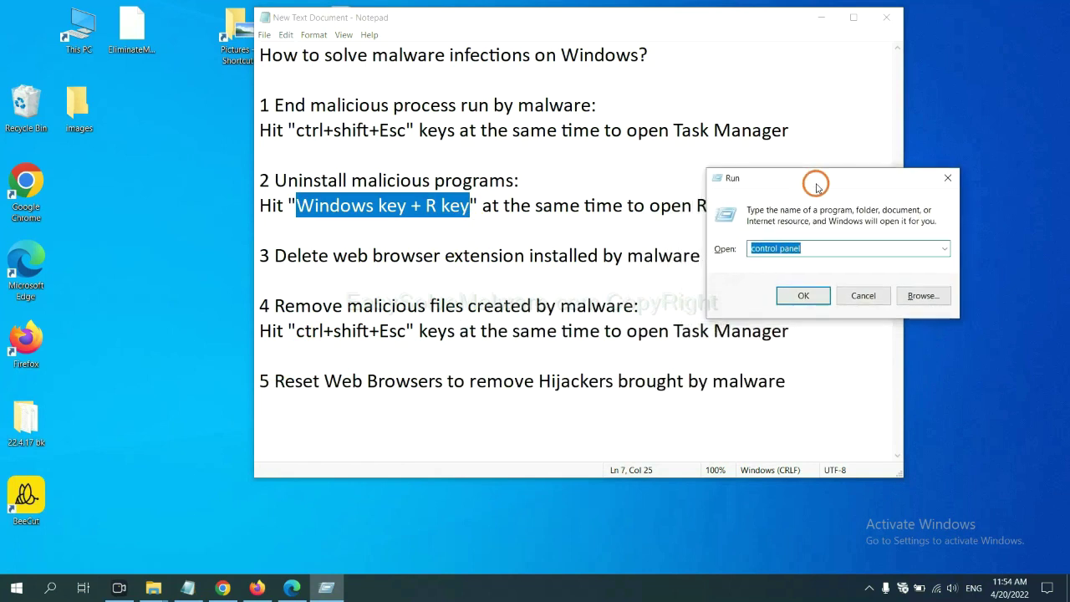
{"action": "left_click", "coordinate": [824, 250]}
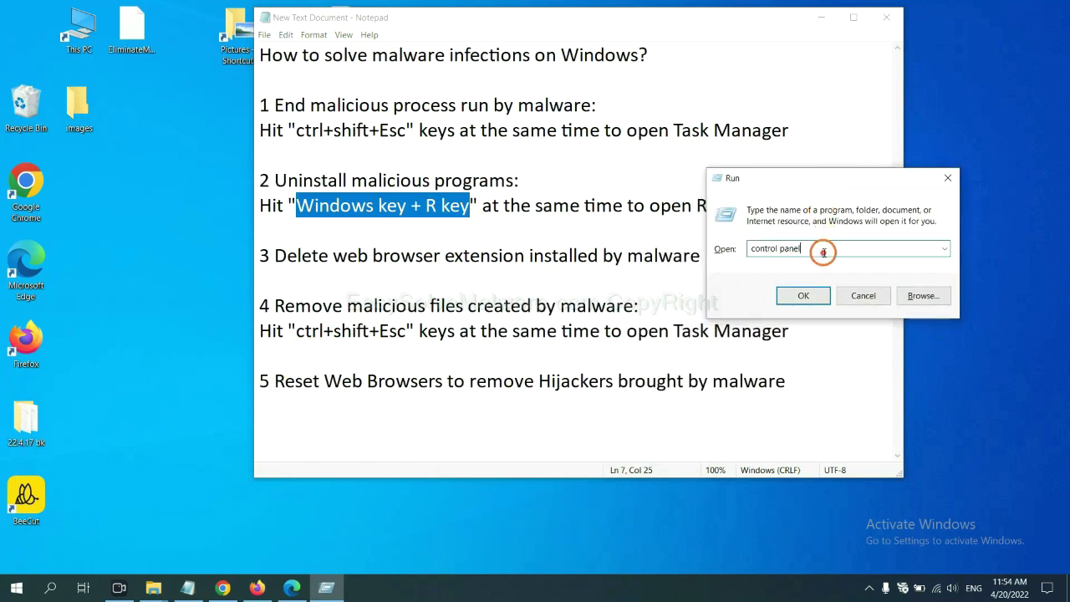
{"action": "left_click_drag", "start_coordinate": [824, 250], "coordinate": [723, 249]}
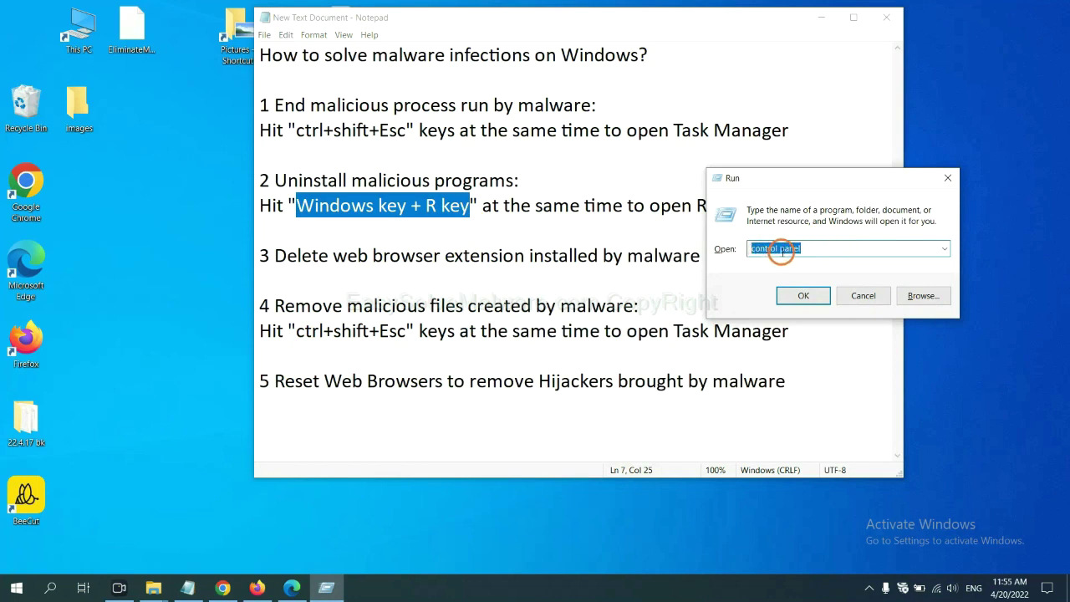
{"action": "left_click", "coordinate": [799, 300]}
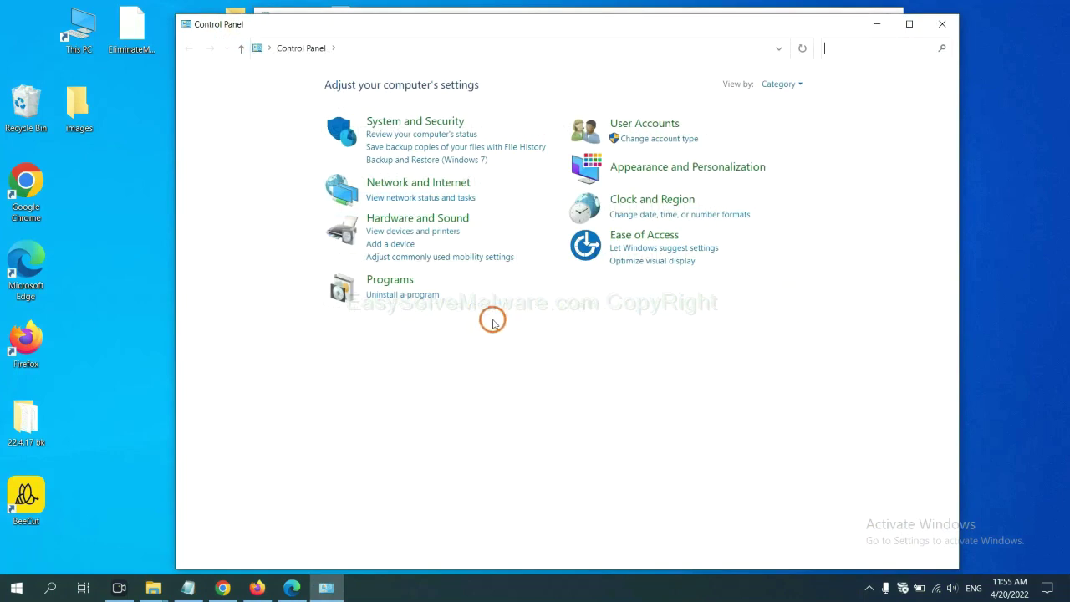
Open the installed programs list, select Xiph.Org Open Codecs, then close the list
{"action": "left_click", "coordinate": [422, 297]}
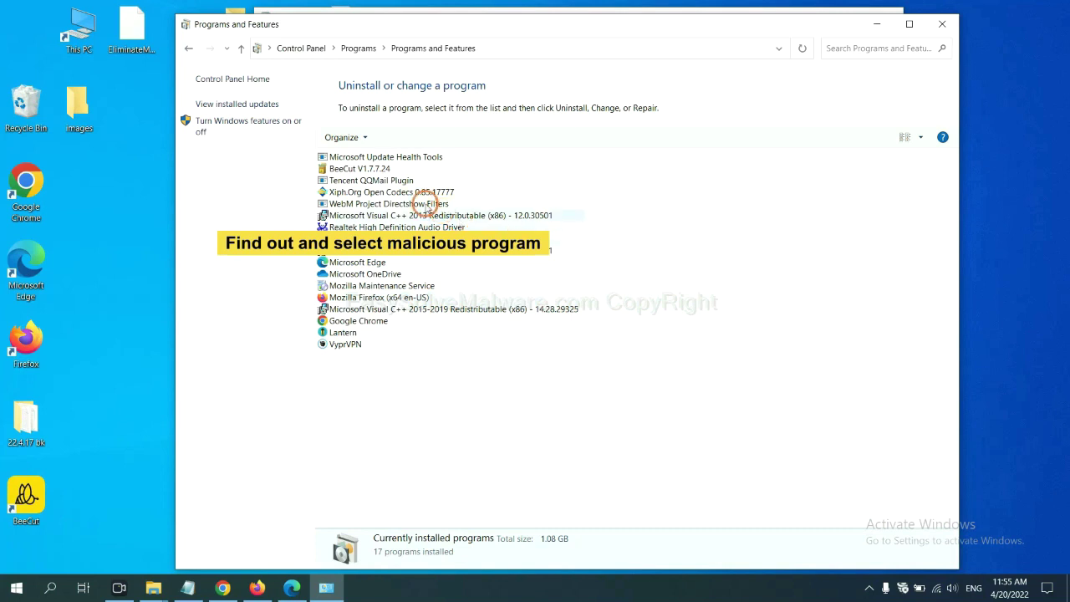
{"action": "left_click", "coordinate": [420, 192]}
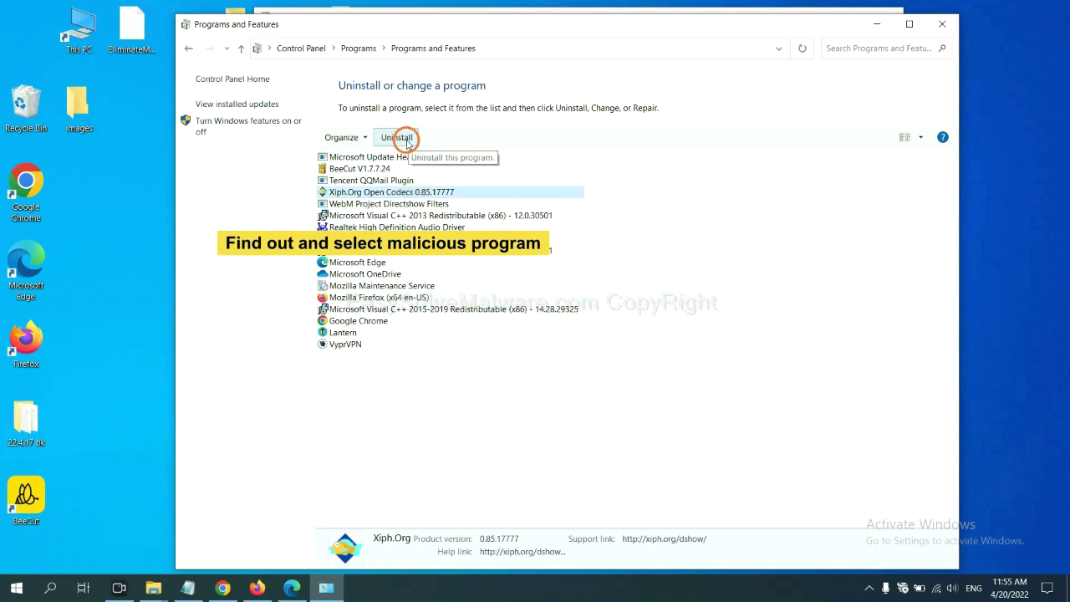
{"action": "left_click", "coordinate": [945, 25]}
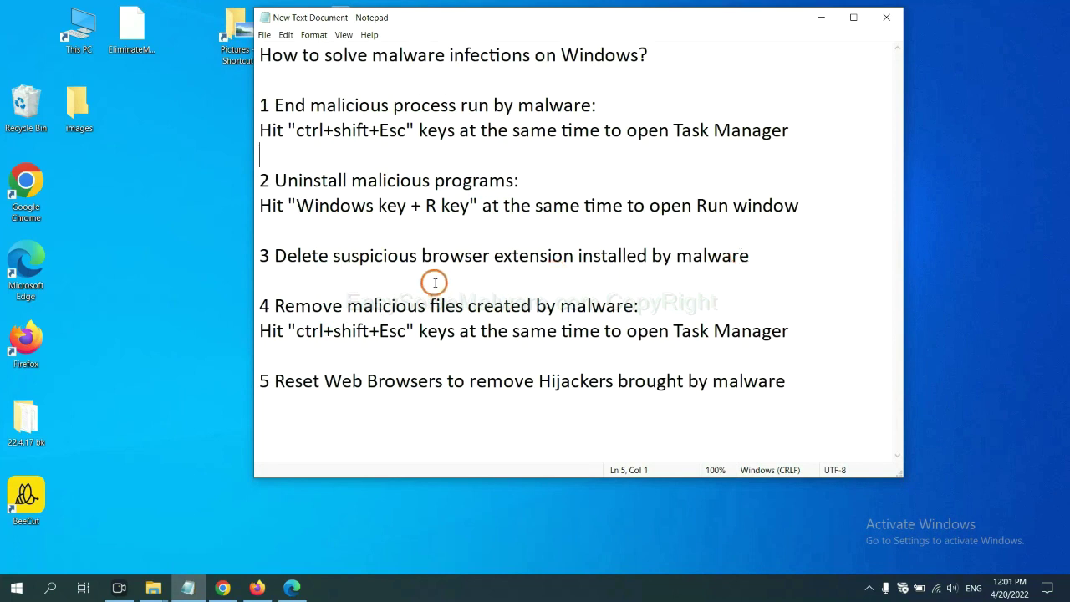
Open Chrome's More tools > Extensions page showing the Scroll To Top extension
{"action": "left_click", "coordinate": [227, 587]}
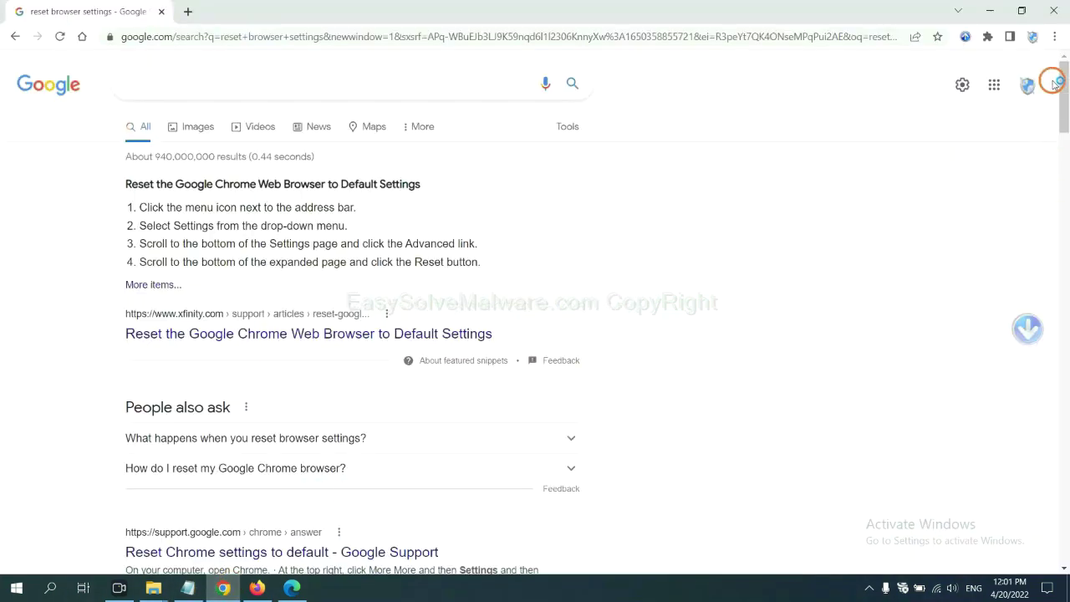
{"action": "left_click", "coordinate": [1054, 39]}
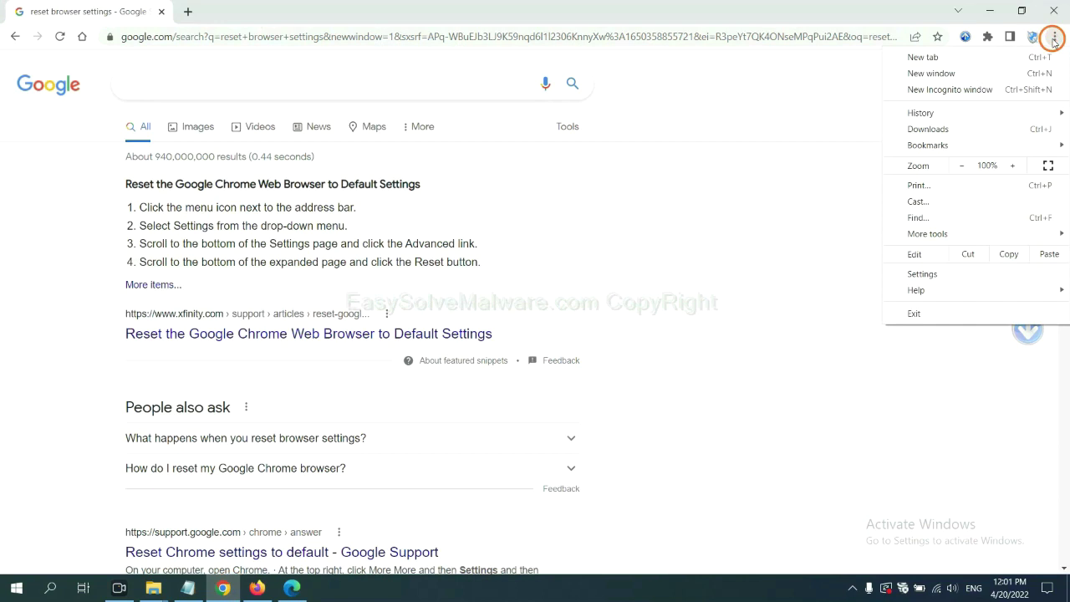
{"action": "mouse_move", "coordinate": [928, 234]}
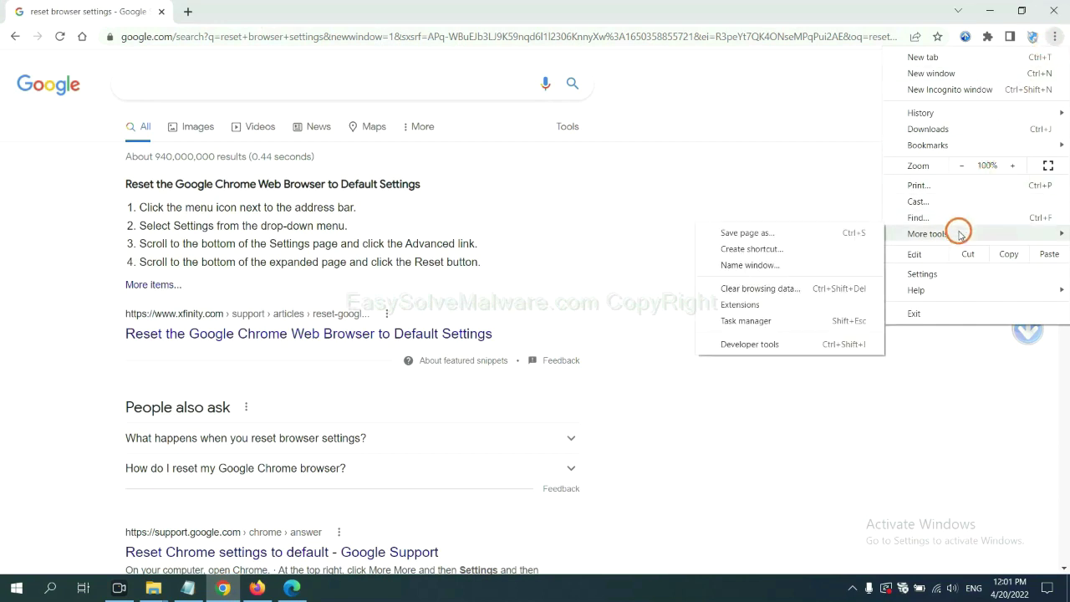
{"action": "left_click", "coordinate": [788, 305]}
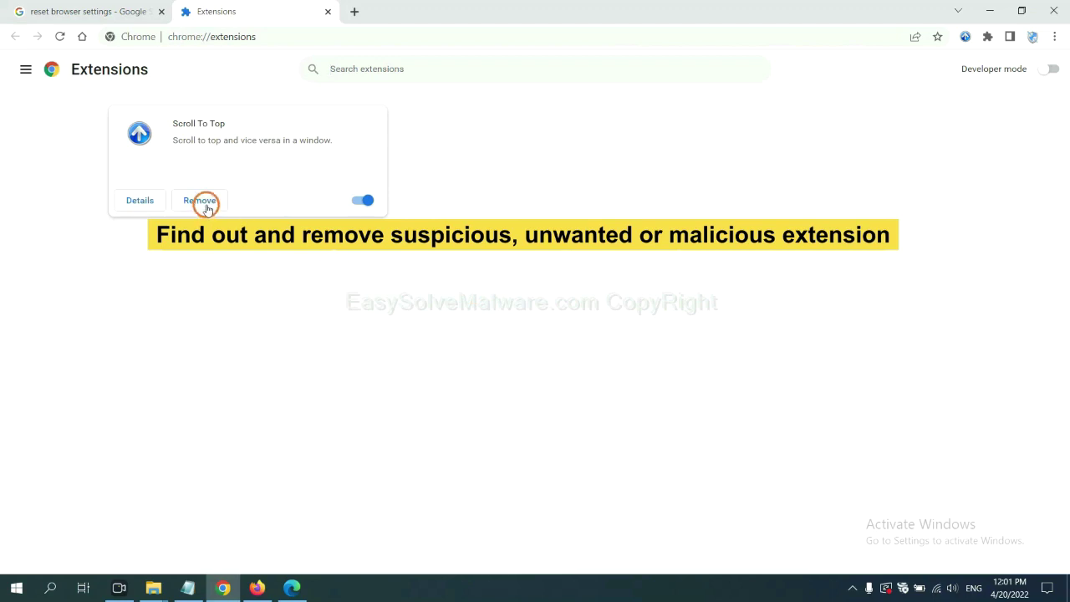
Open Firefox's Add-ons and themes manager and show the GIPHY for Firefox options menu
{"action": "left_click", "coordinate": [256, 588]}
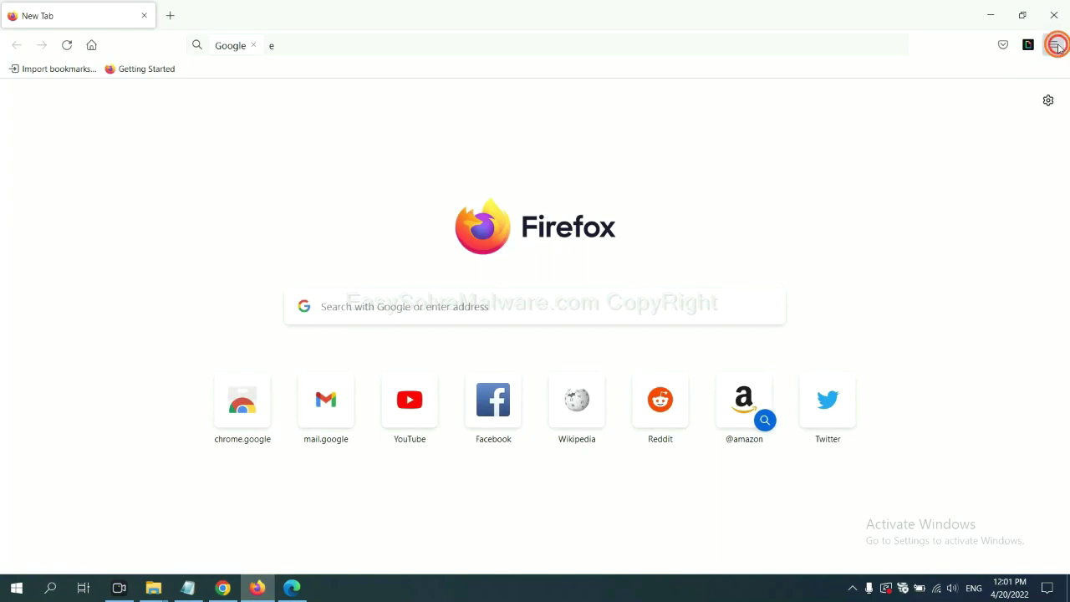
{"action": "left_click", "coordinate": [1057, 45]}
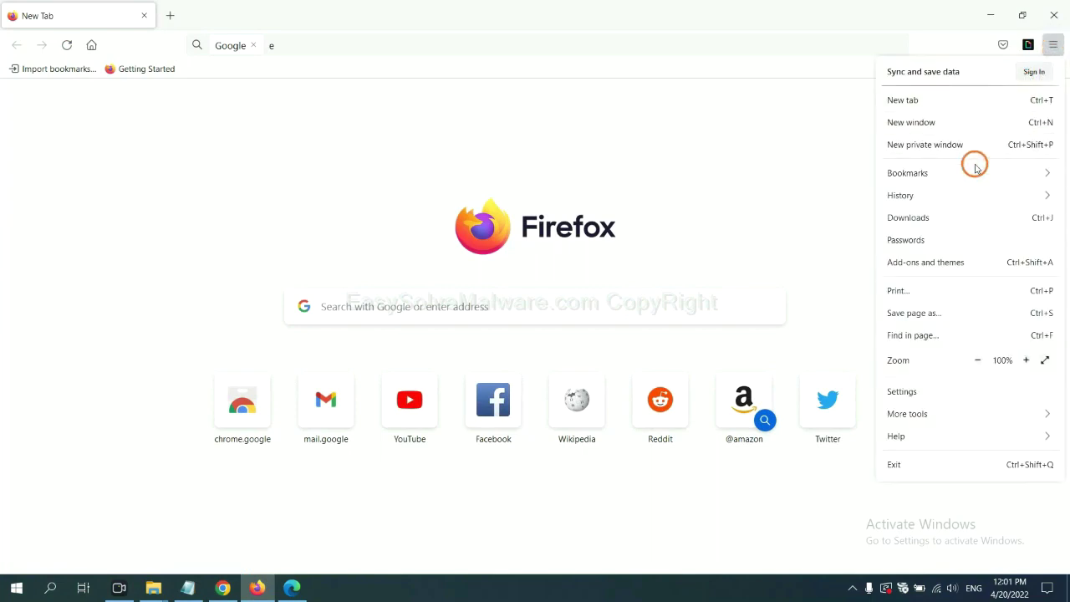
{"action": "left_click", "coordinate": [934, 269]}
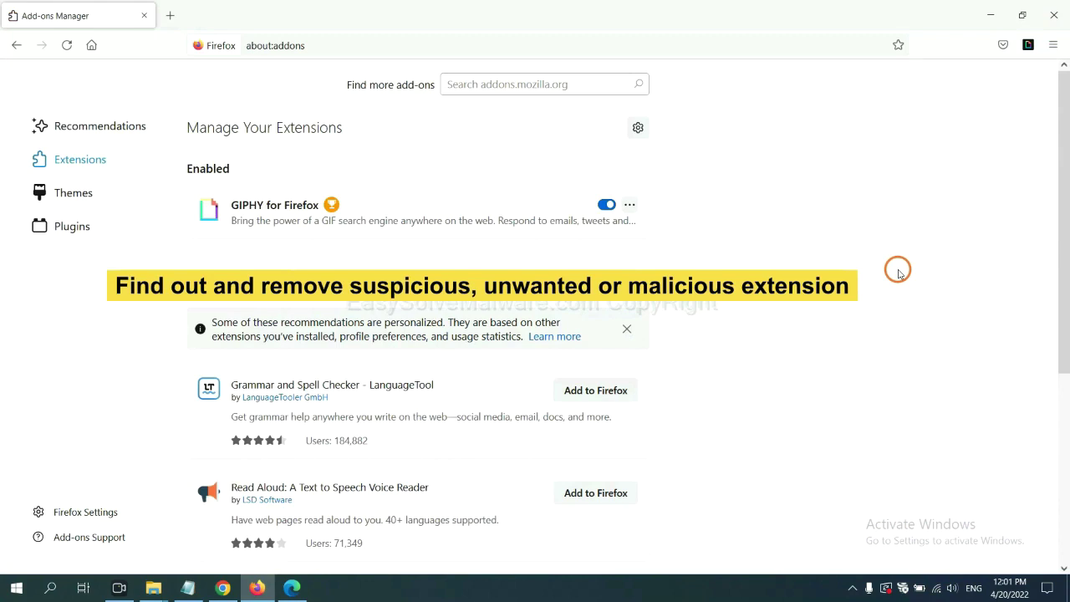
{"action": "left_click", "coordinate": [629, 205]}
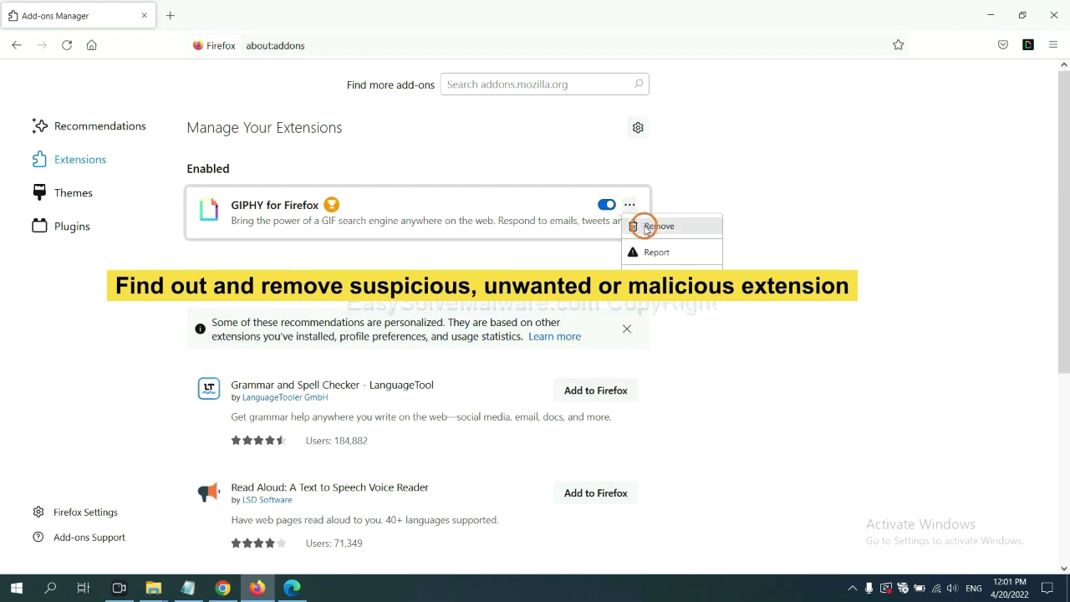
Open Microsoft Edge's Manage extensions page
{"action": "left_click", "coordinate": [290, 589]}
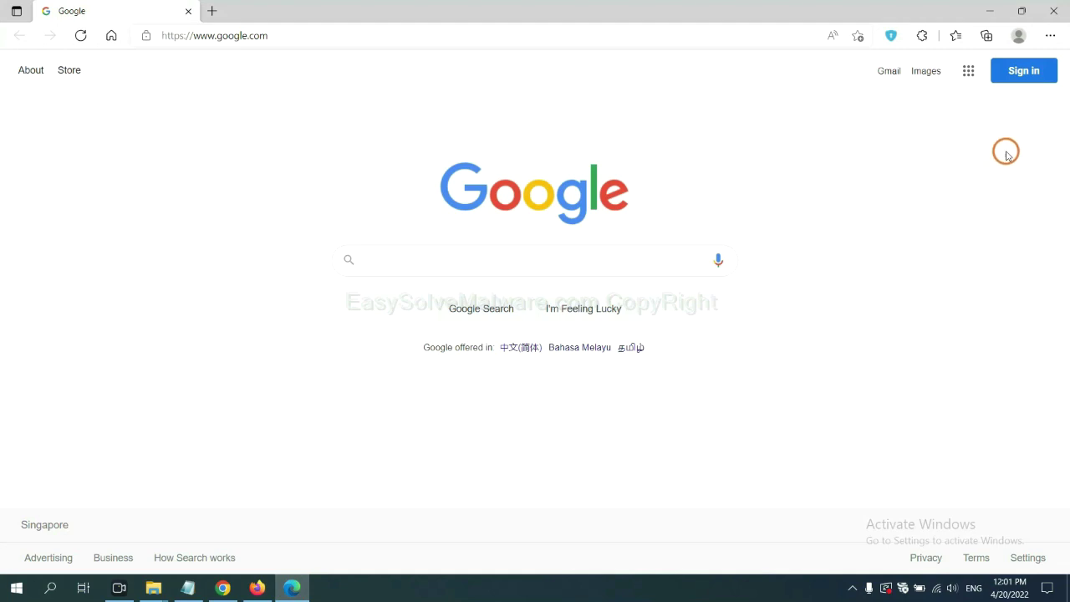
{"action": "left_click", "coordinate": [1049, 36]}
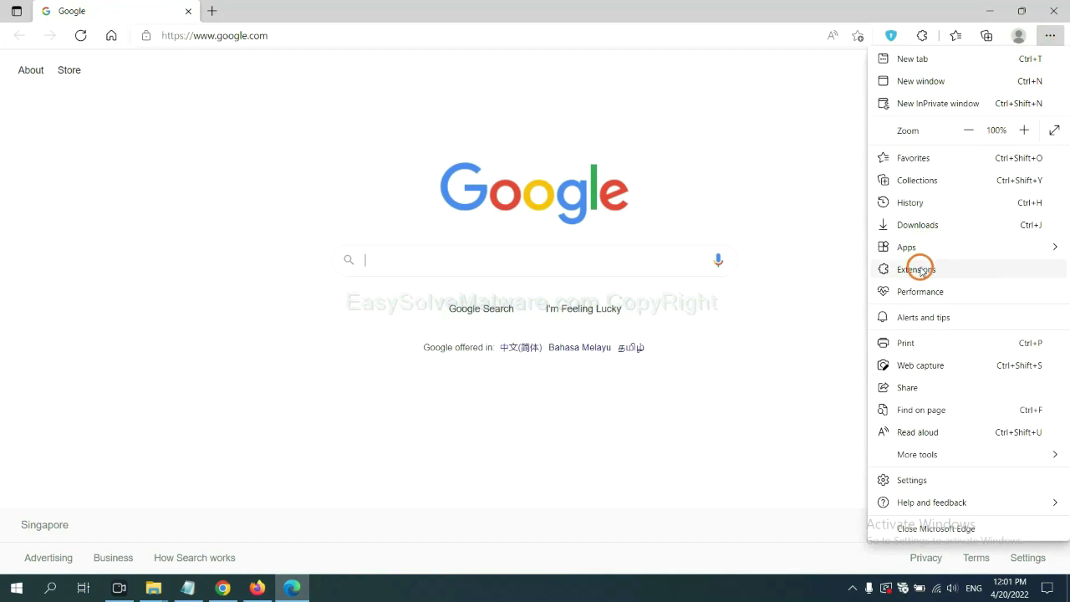
{"action": "right_click", "coordinate": [918, 270]}
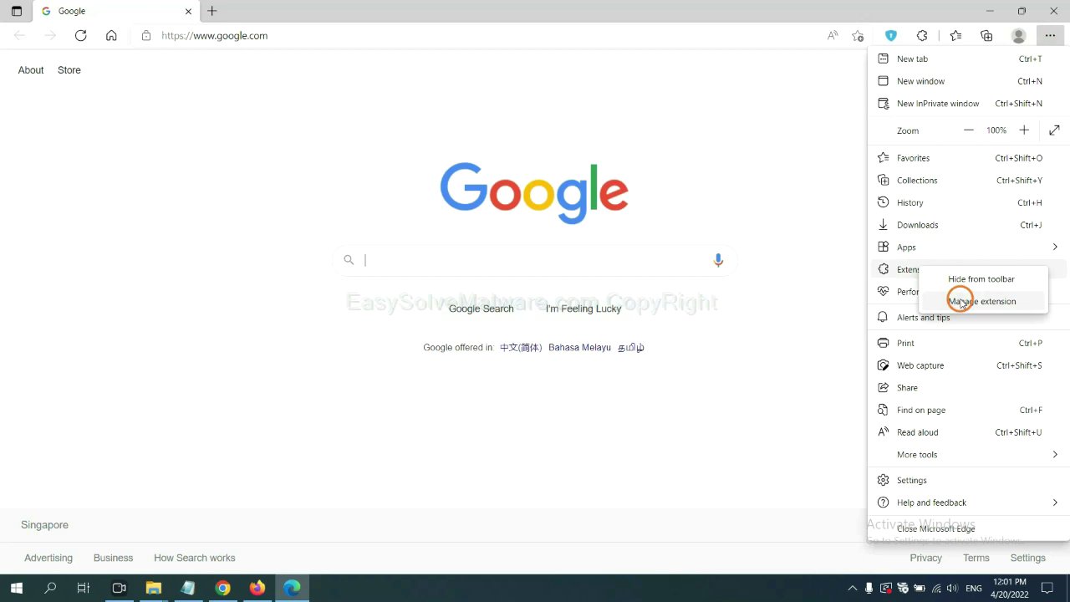
{"action": "left_click", "coordinate": [962, 303]}
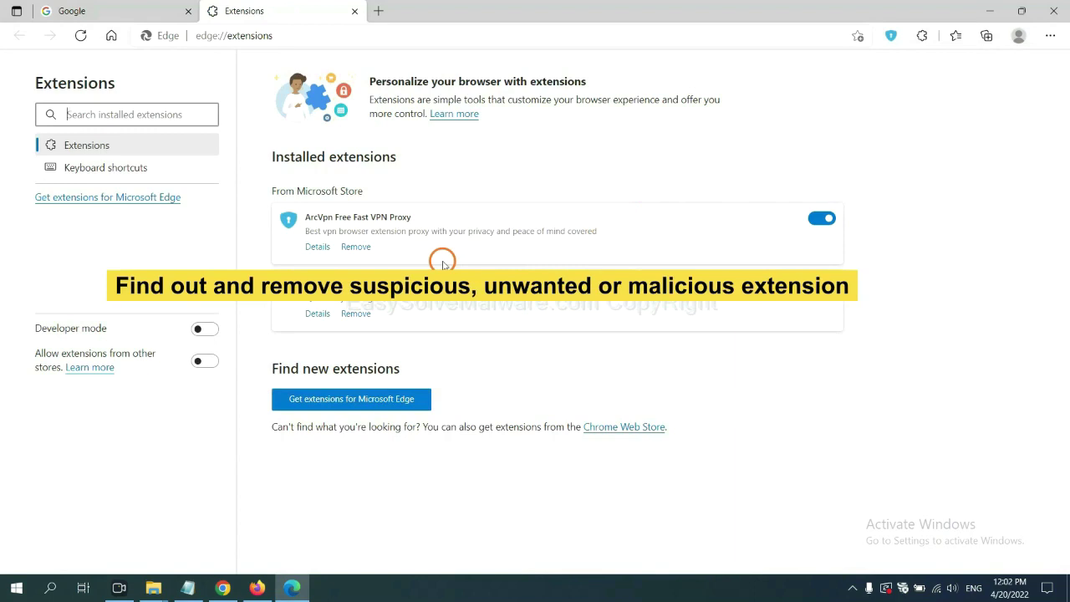
Remove the ArcVpn Free Fast VPN Proxy extension and show the desktop
{"action": "left_click", "coordinate": [356, 247]}
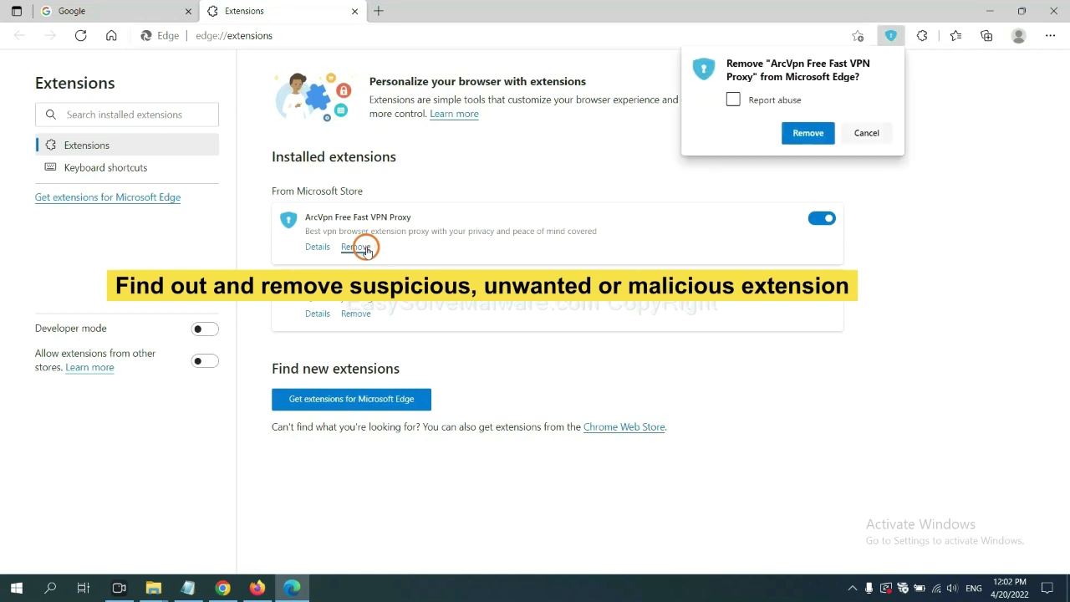
{"action": "left_click", "coordinate": [801, 137]}
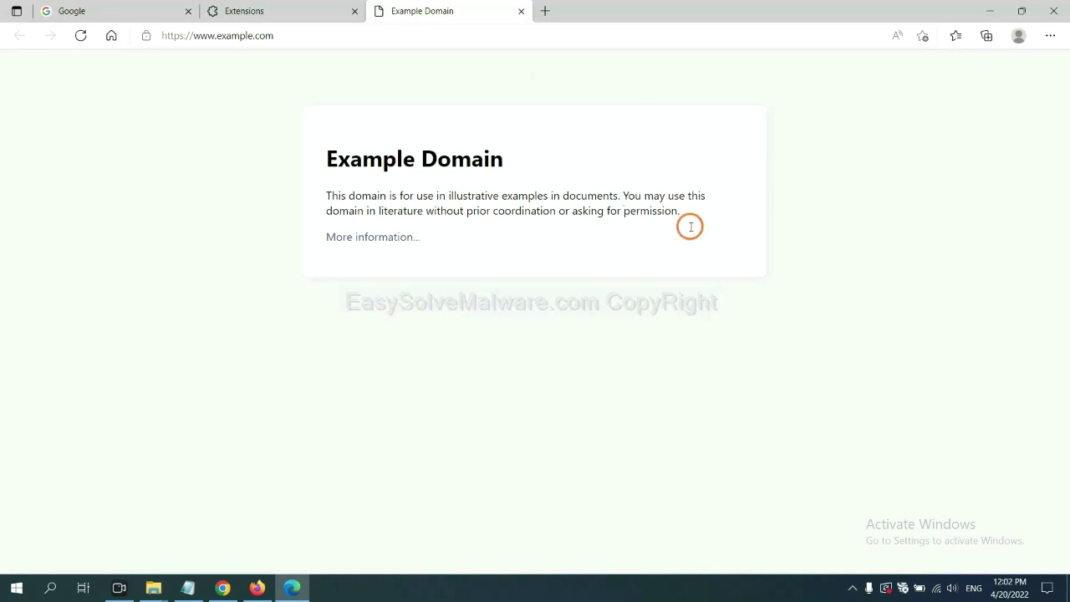
{"action": "left_click", "coordinate": [1065, 592]}
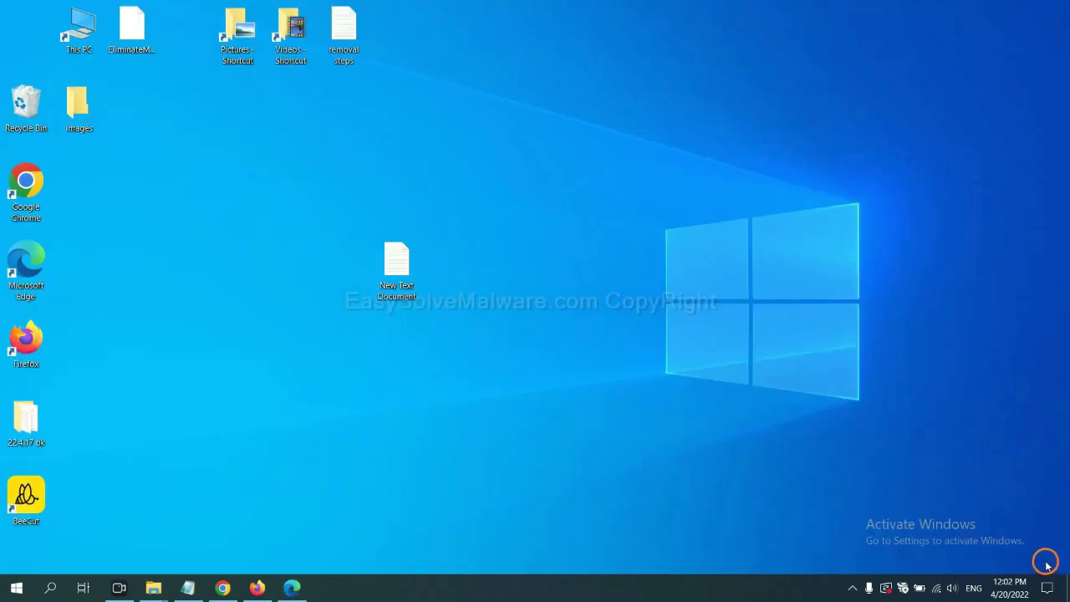
Bring the Notepad notes back and highlight the step 4 instructions
{"action": "left_click", "coordinate": [188, 588]}
{"action": "left_click", "coordinate": [725, 330]}
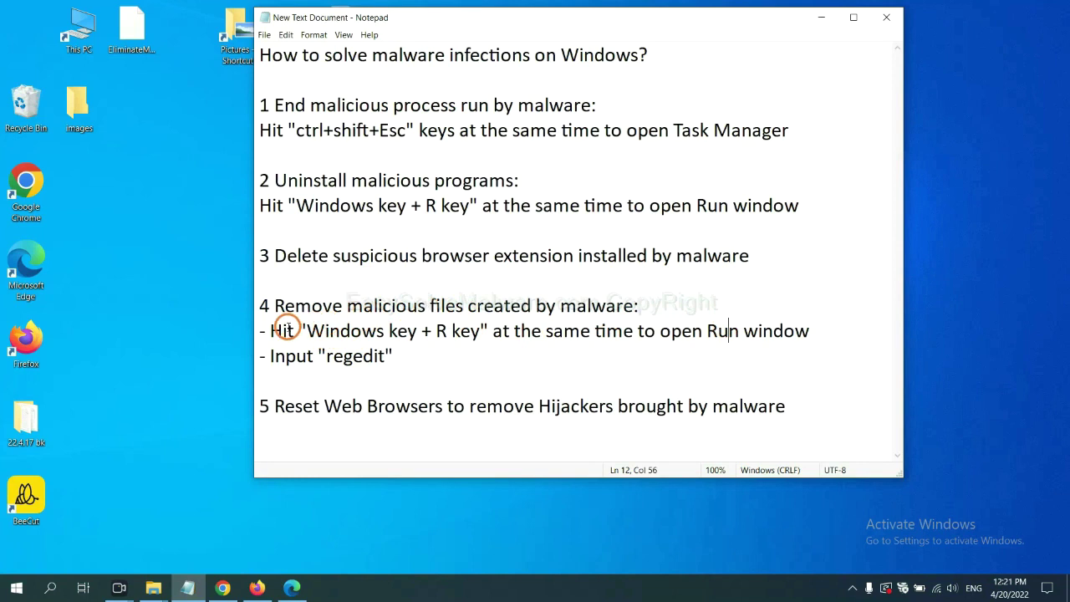
{"action": "left_click_drag", "start_coordinate": [273, 331], "coordinate": [608, 346]}
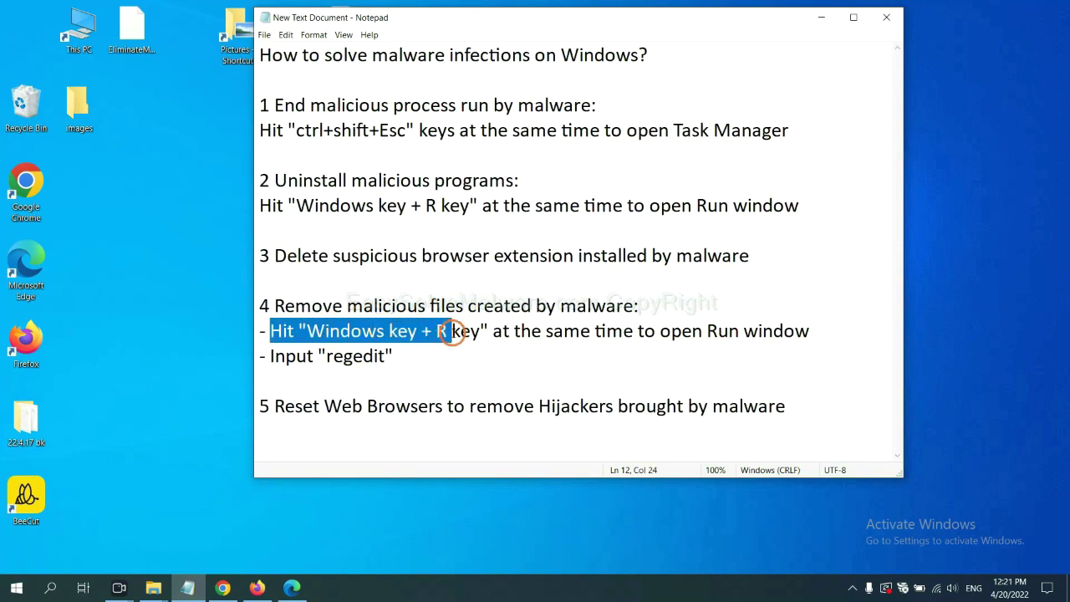
{"action": "left_click", "coordinate": [617, 334]}
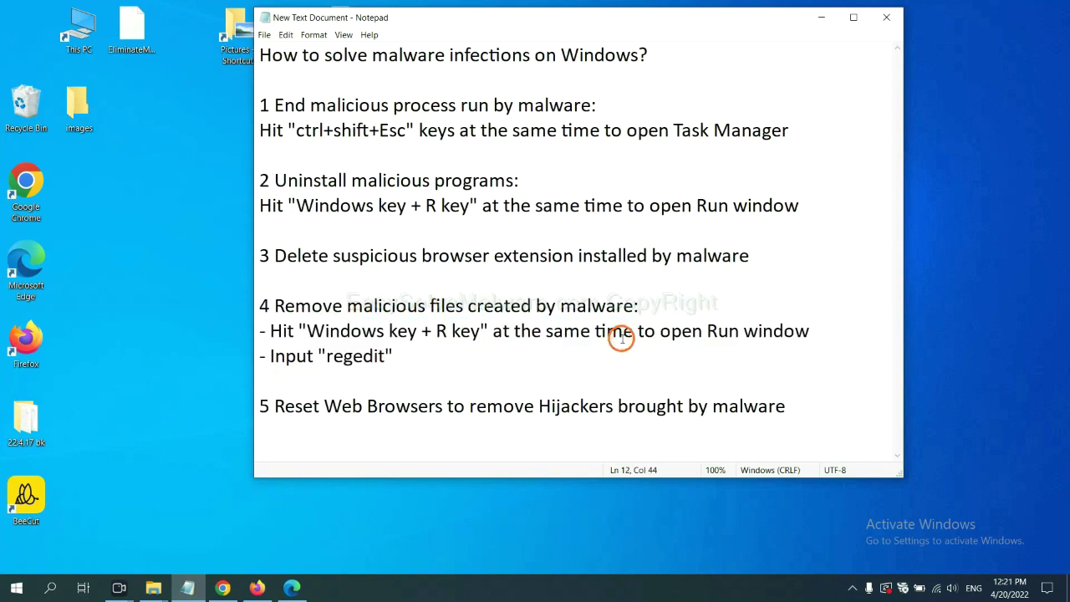
Run 'regedit' from the Run dialog beside Notepad to launch Registry Editor
{"action": "key", "text": "super+r"}
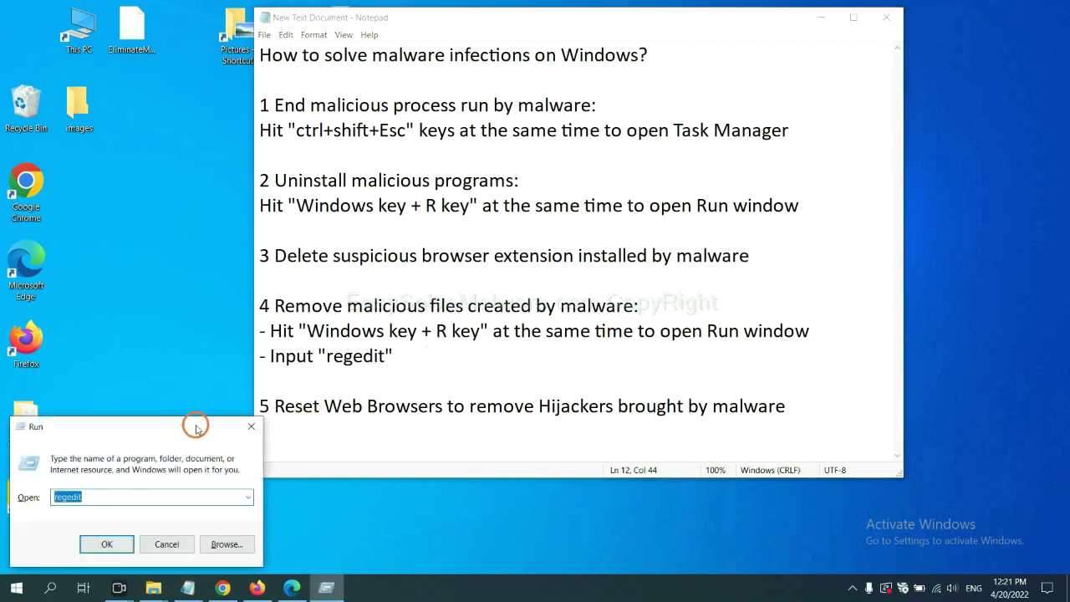
{"action": "left_click_drag", "start_coordinate": [195, 423], "coordinate": [851, 219]}
{"action": "left_click", "coordinate": [755, 293]}
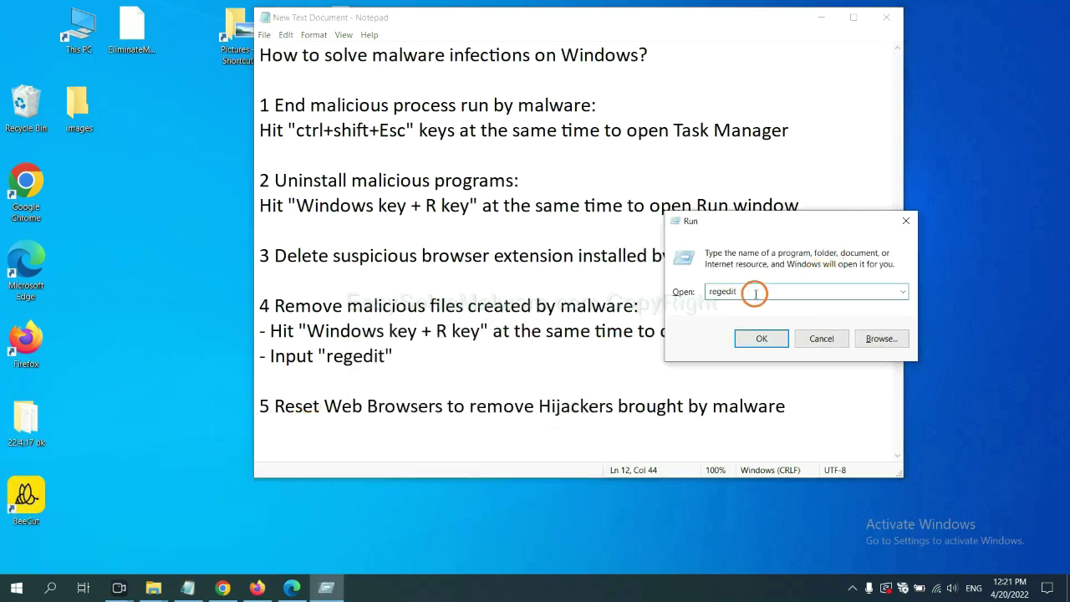
{"action": "left_click", "coordinate": [762, 339]}
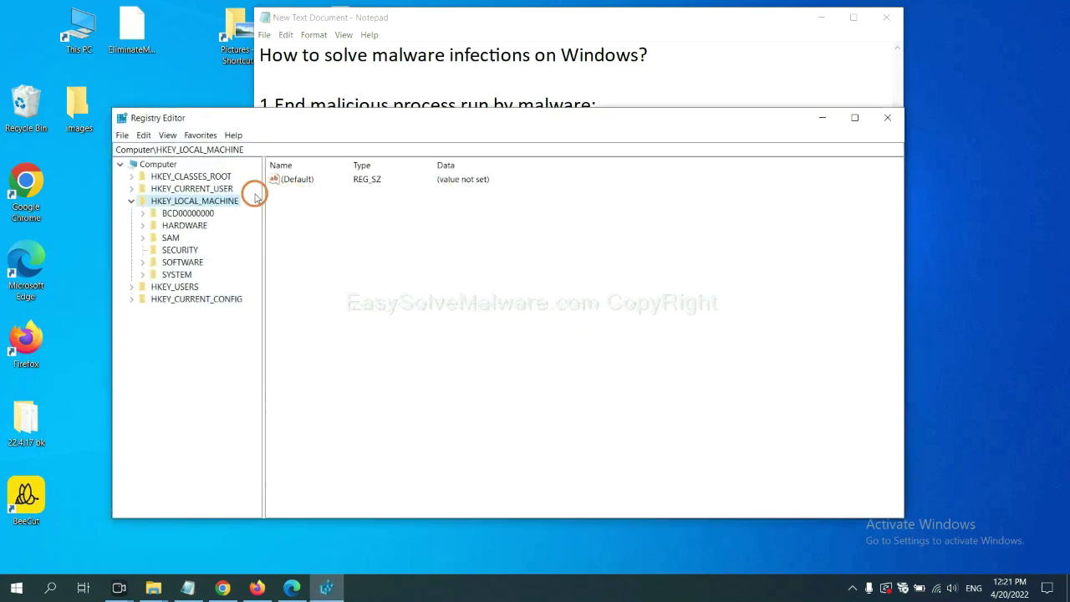
Use Edit > Find to search the registry for 'be', locating BeeCut.exe under FEATURE_BROWSER_EMULATION
{"action": "left_click", "coordinate": [149, 137]}
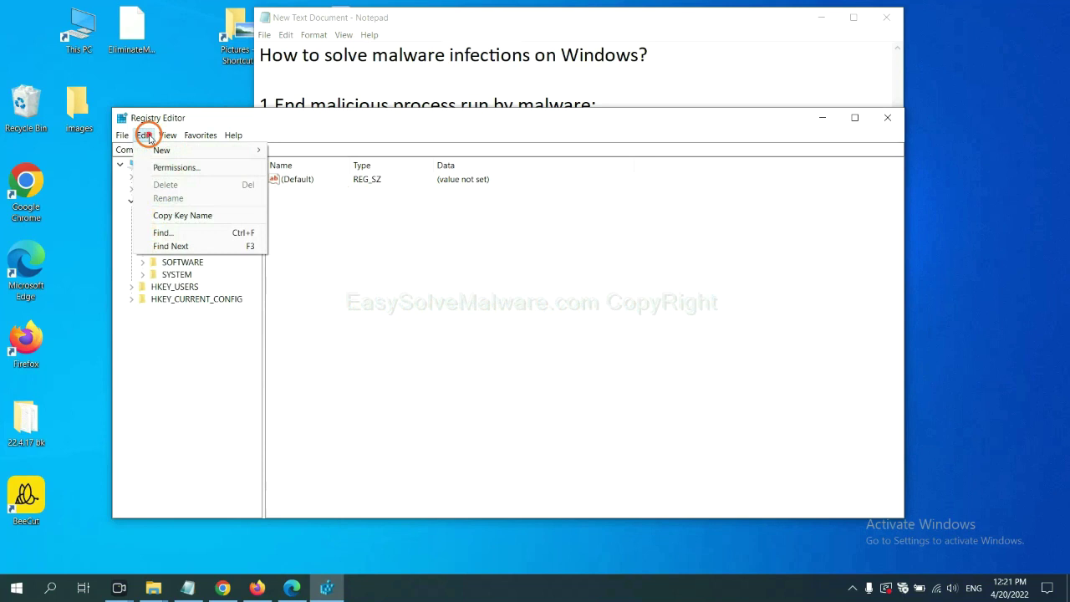
{"action": "left_click", "coordinate": [189, 234]}
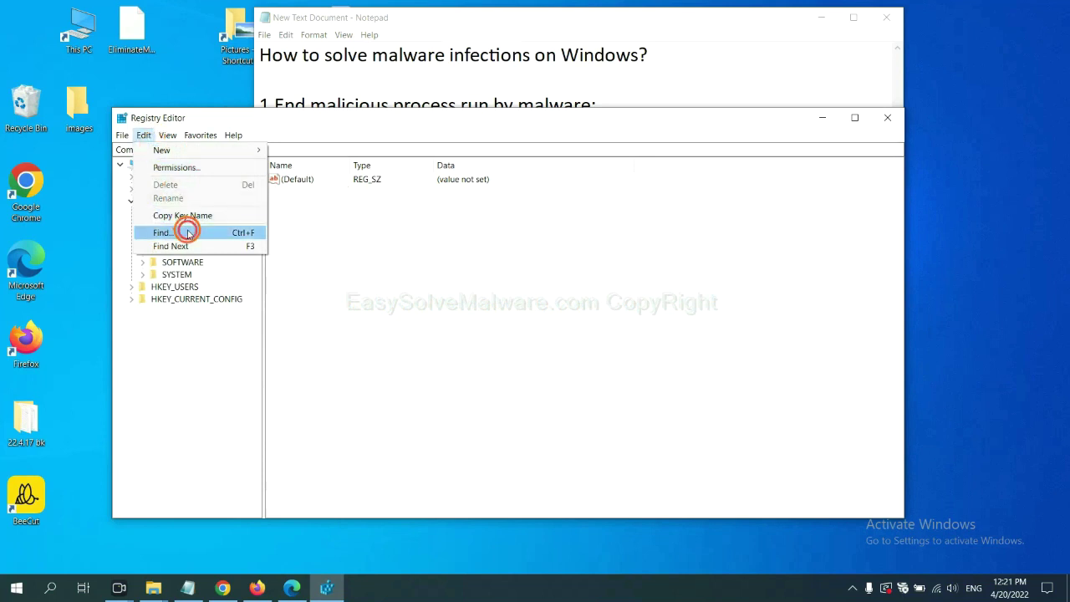
{"action": "left_click_drag", "start_coordinate": [304, 174], "coordinate": [407, 200]}
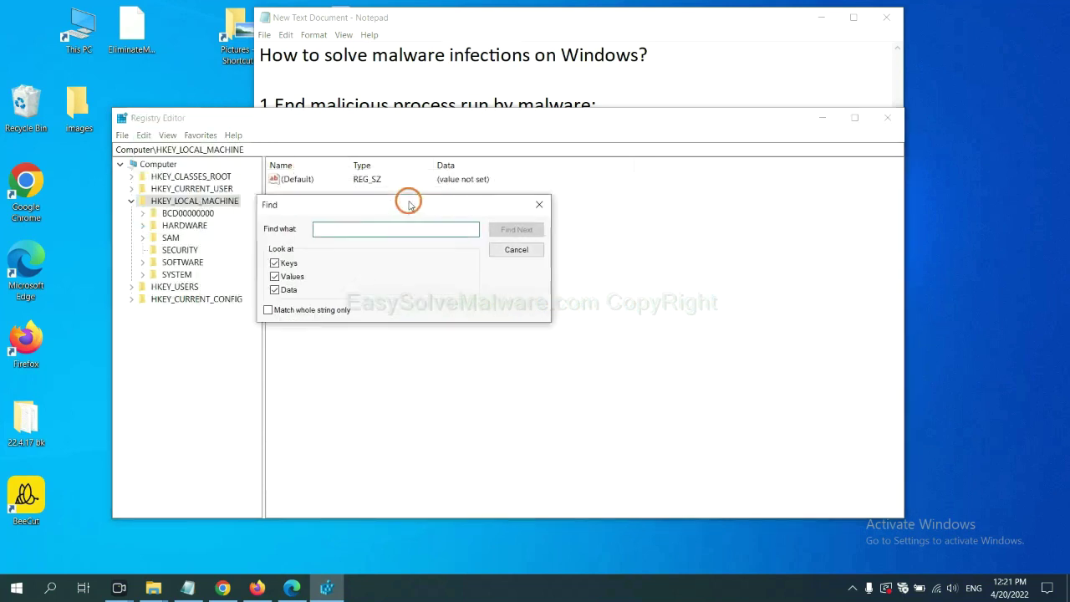
{"action": "left_click", "coordinate": [385, 234]}
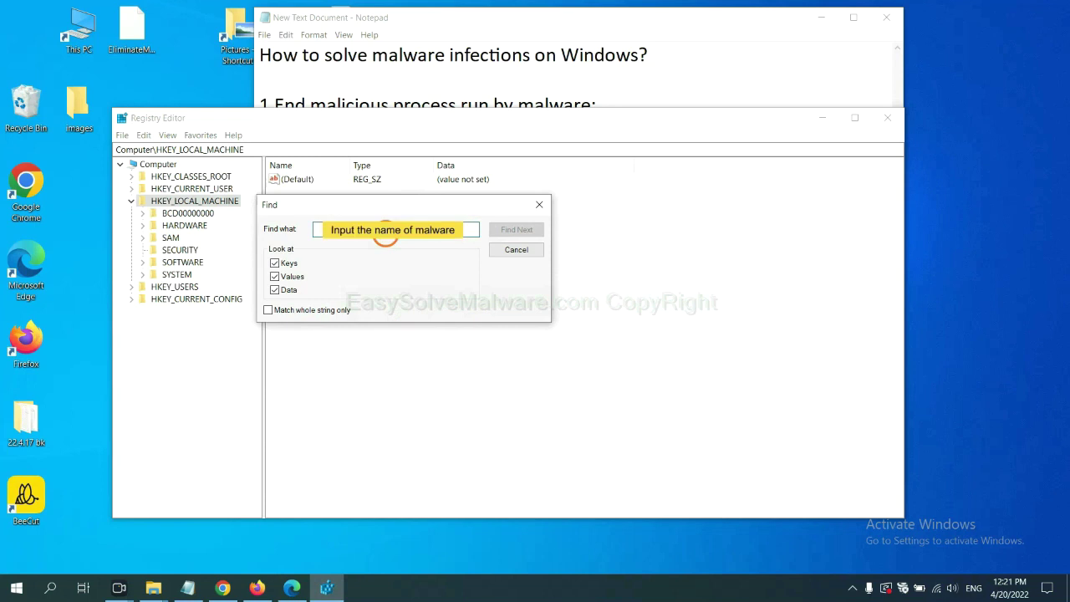
{"action": "type", "text": "be"}
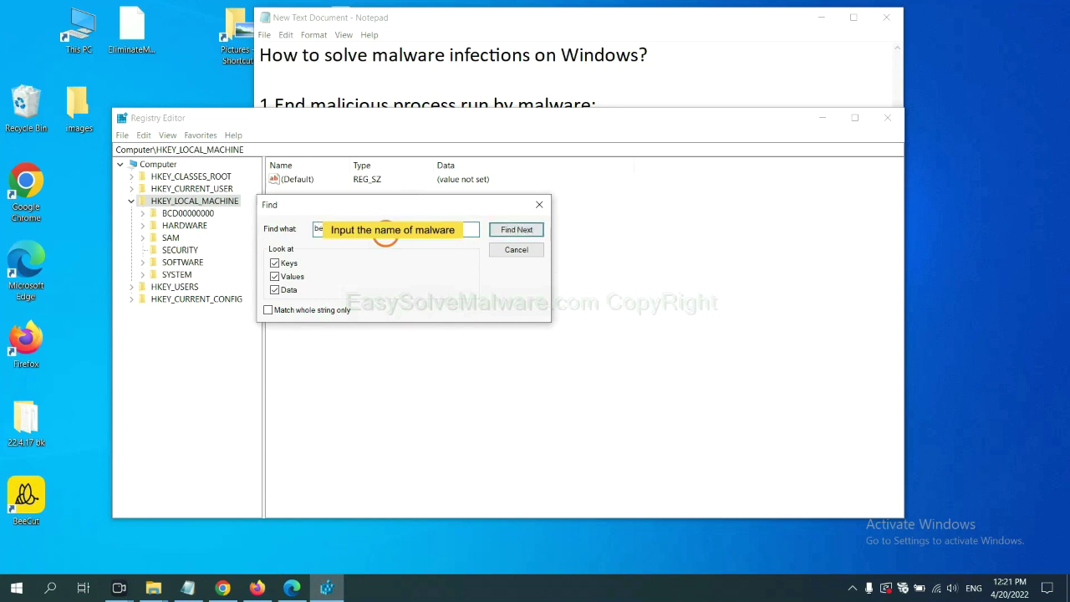
{"action": "left_click", "coordinate": [516, 229]}
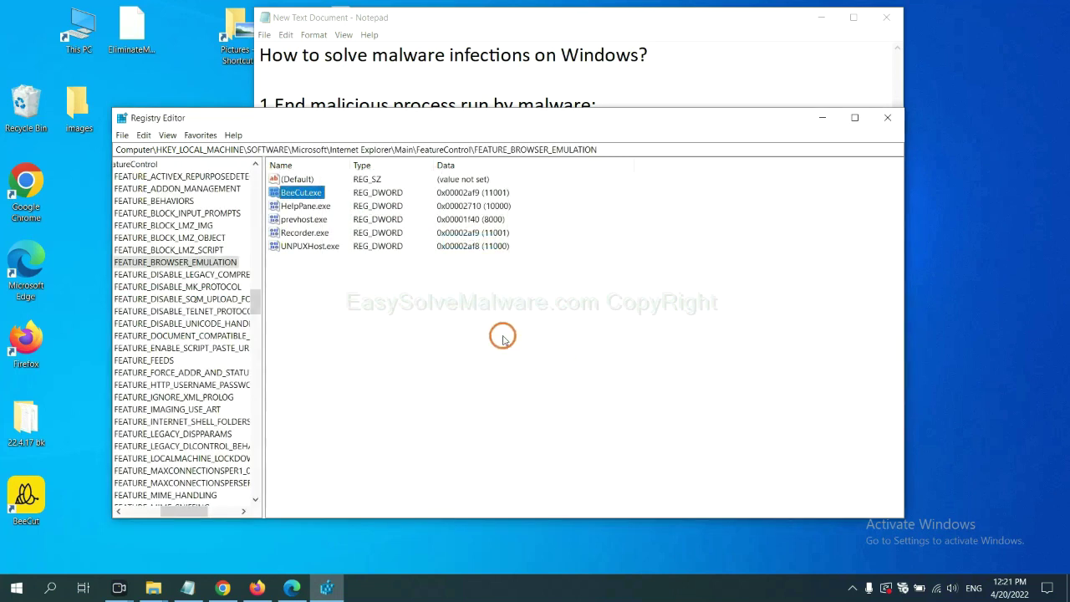
{"action": "left_click_drag", "start_coordinate": [181, 511], "coordinate": [170, 510]}
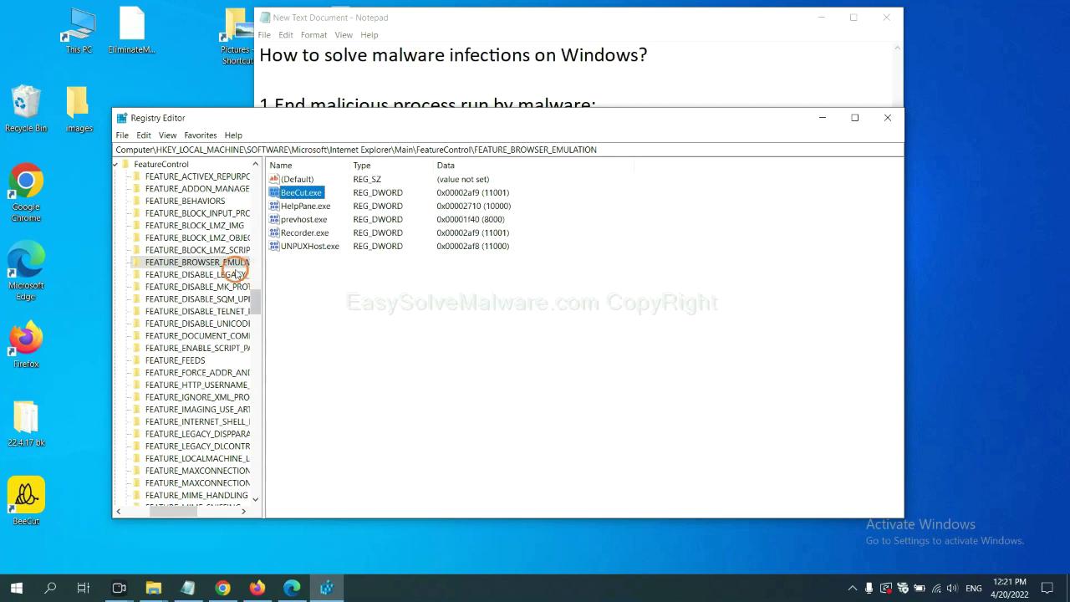
{"action": "right_click", "coordinate": [216, 263]}
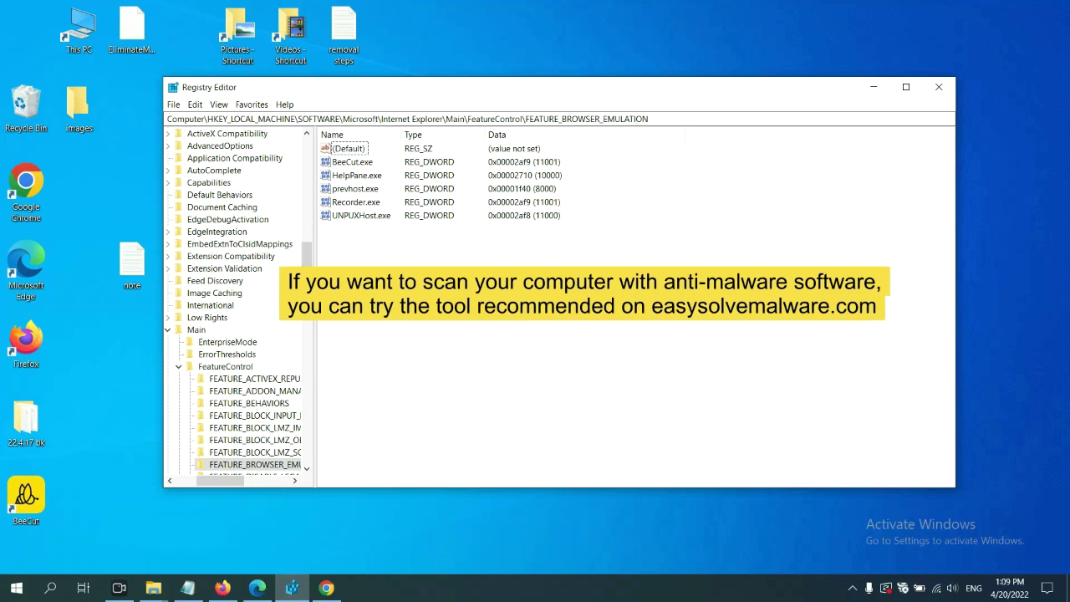
Switch to Chrome and scroll through the easysolvemalware.com removal guide
{"action": "left_click", "coordinate": [331, 590]}
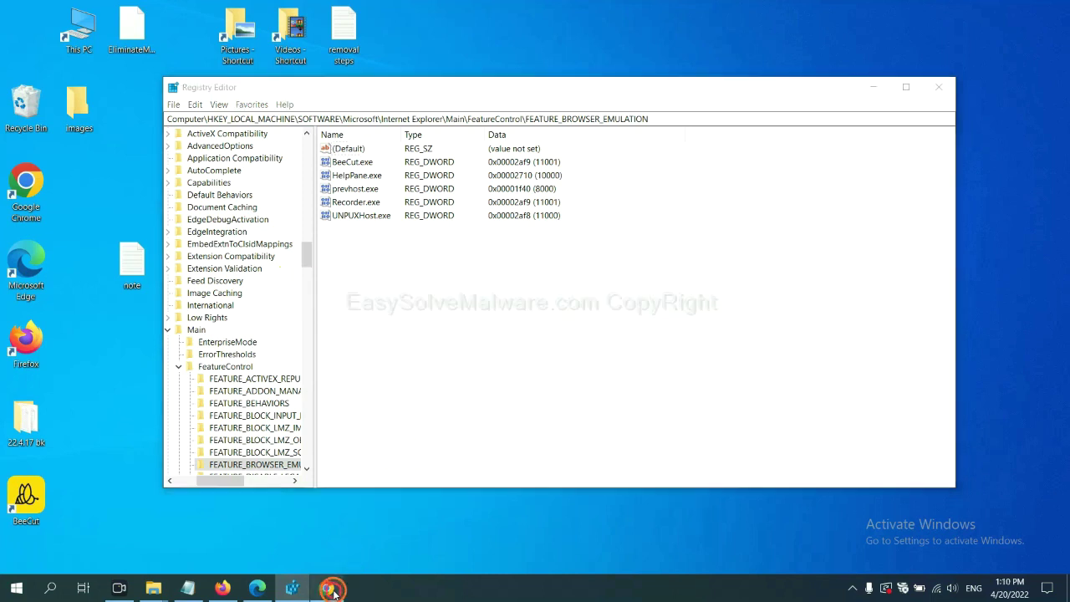
{"action": "scroll", "coordinate": [778, 368], "scroll_direction": "down", "scroll_amount": 1}
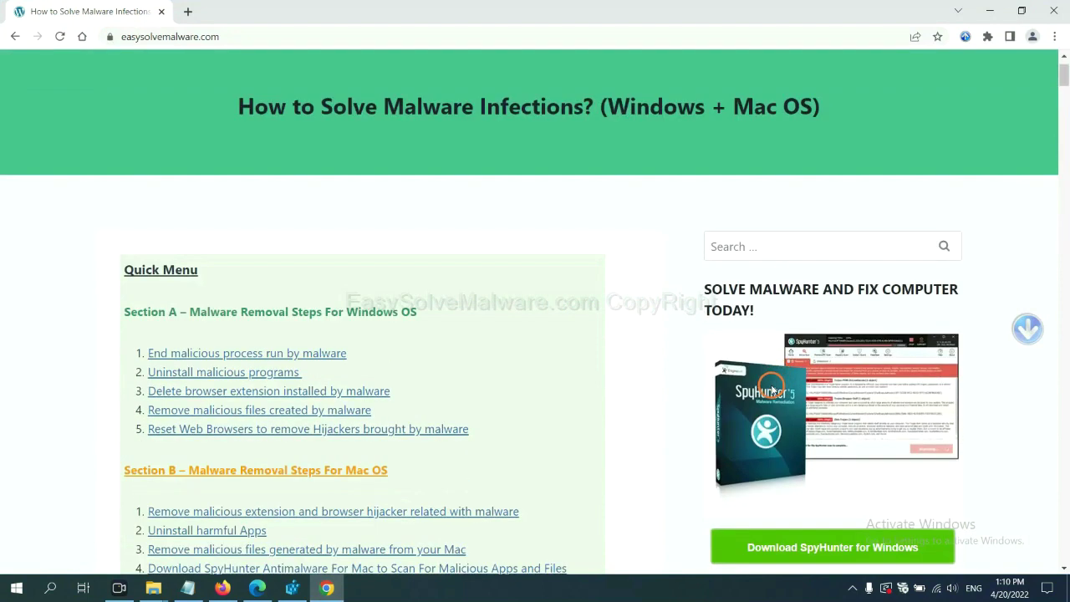
{"action": "scroll", "coordinate": [770, 385], "scroll_direction": "up", "scroll_amount": 1}
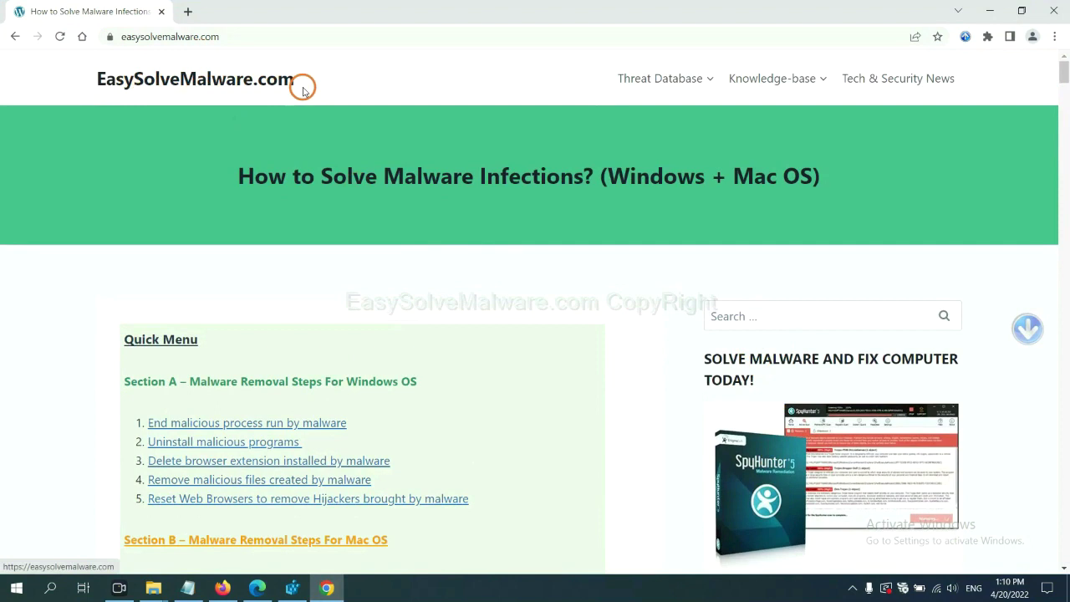
{"action": "scroll", "coordinate": [827, 317], "scroll_direction": "down", "scroll_amount": 1}
{"action": "scroll", "coordinate": [869, 365], "scroll_direction": "down", "scroll_amount": 1}
{"action": "scroll", "coordinate": [856, 351], "scroll_direction": "down", "scroll_amount": 1}
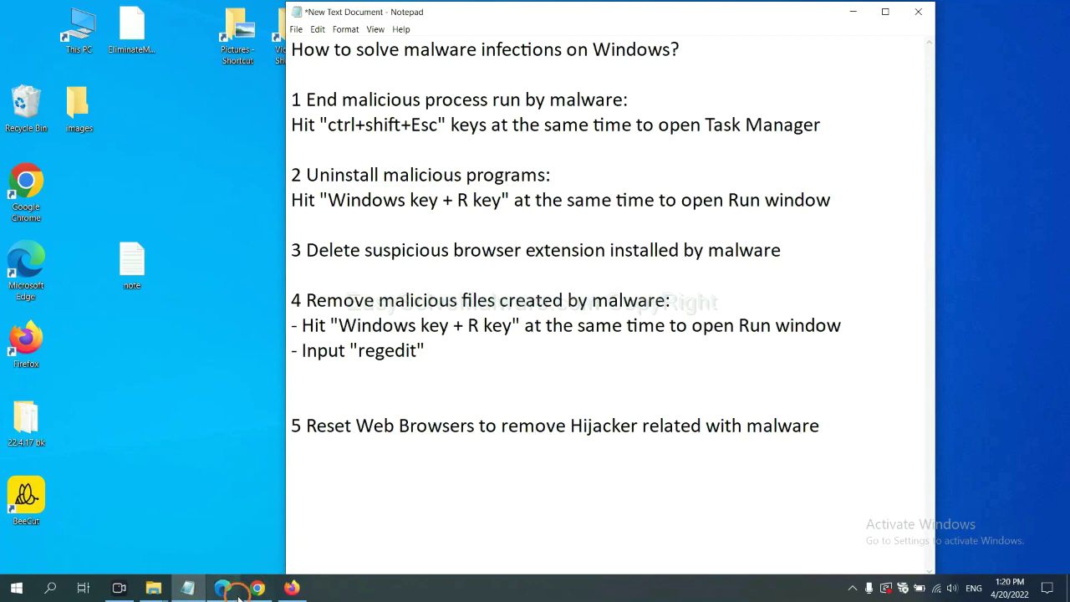
Search Chrome settings for 're' and trigger 'Restore settings to their original defaults' with Reset settings
{"action": "left_click", "coordinate": [256, 589]}
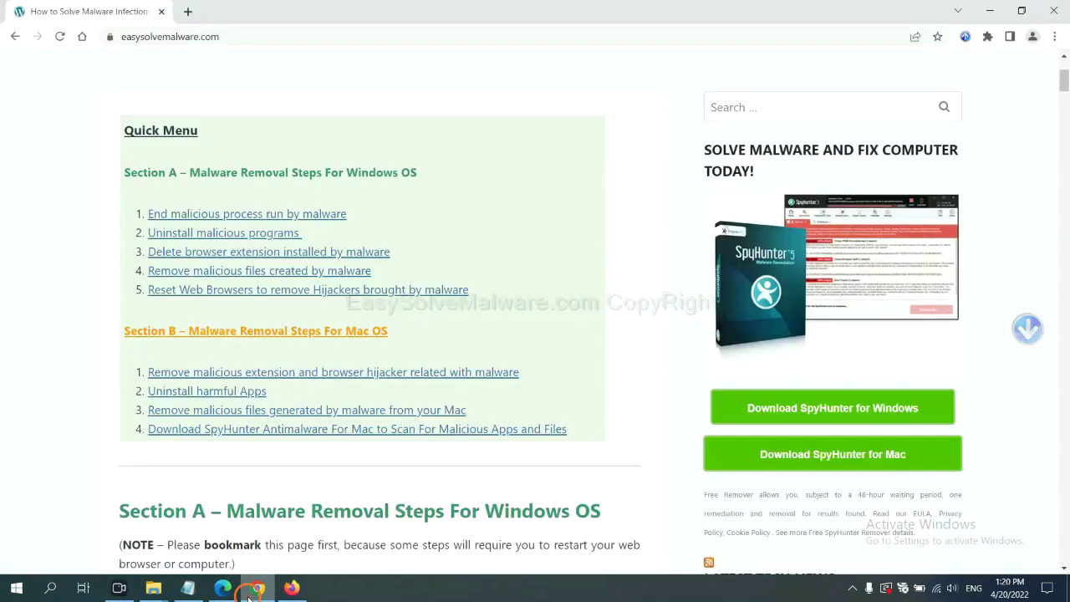
{"action": "left_click", "coordinate": [1056, 36]}
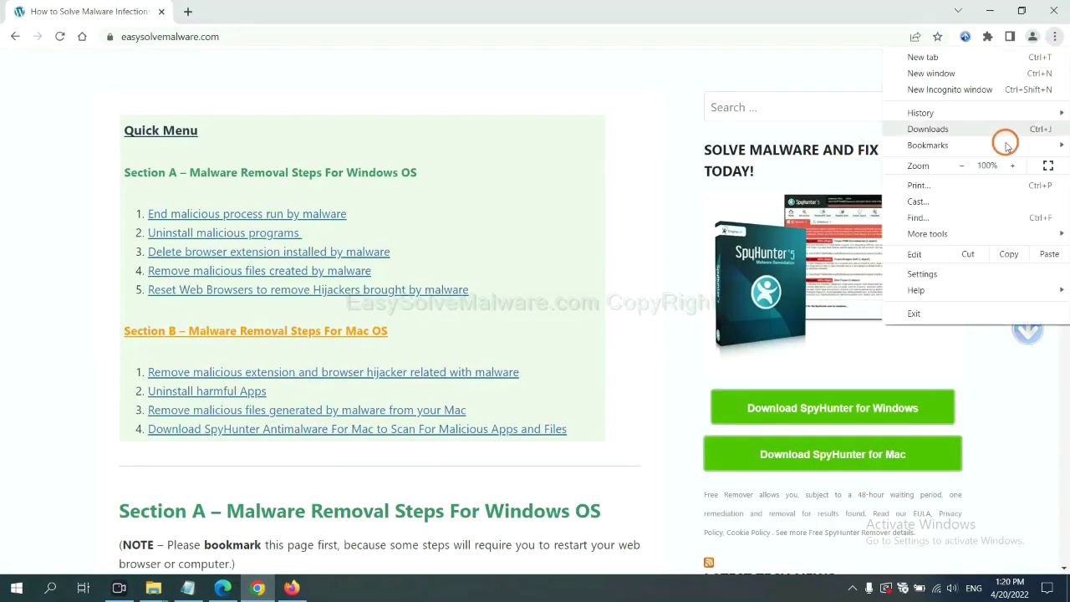
{"action": "left_click", "coordinate": [923, 273]}
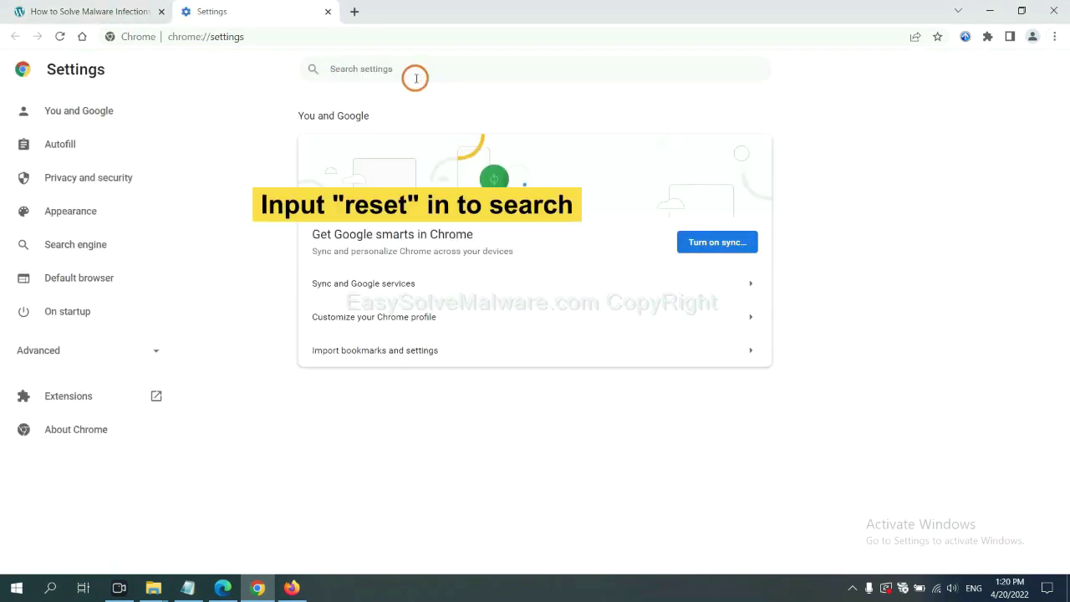
{"action": "type", "text": "reset"}
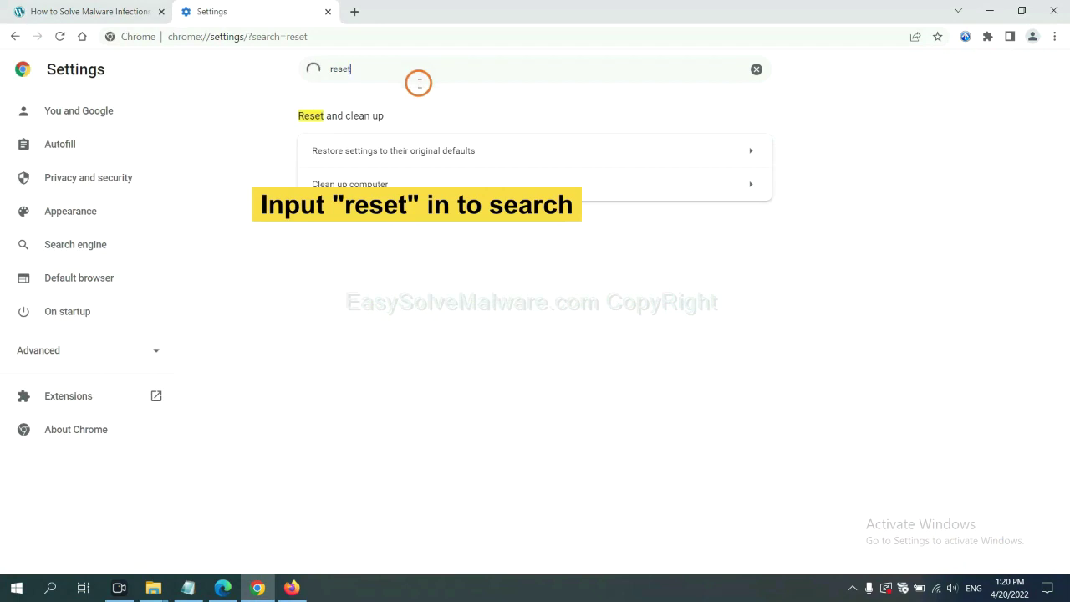
{"action": "left_click", "coordinate": [458, 152]}
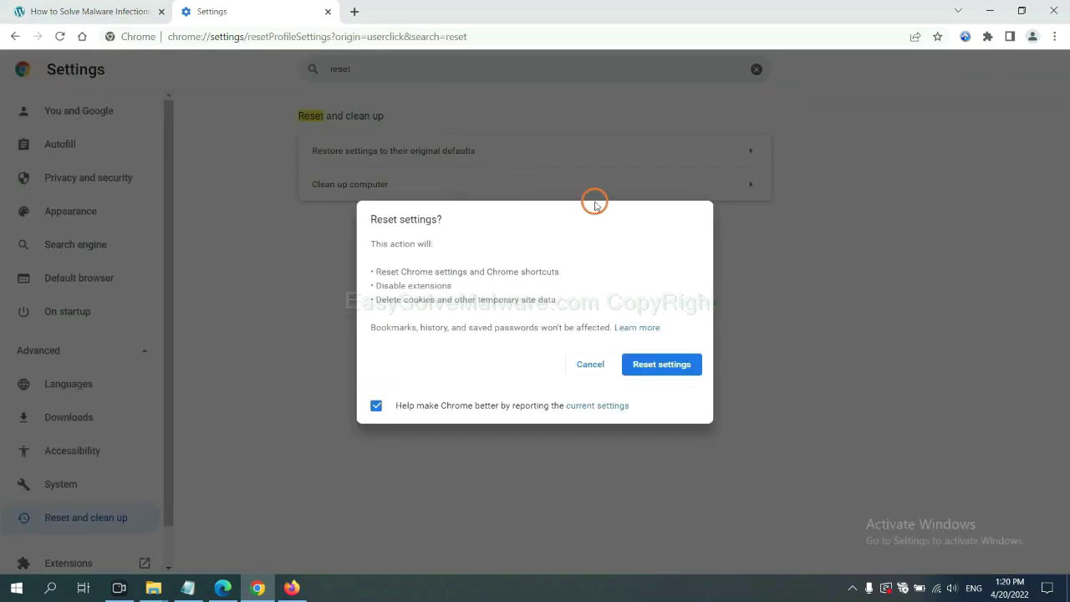
{"action": "left_click", "coordinate": [663, 371]}
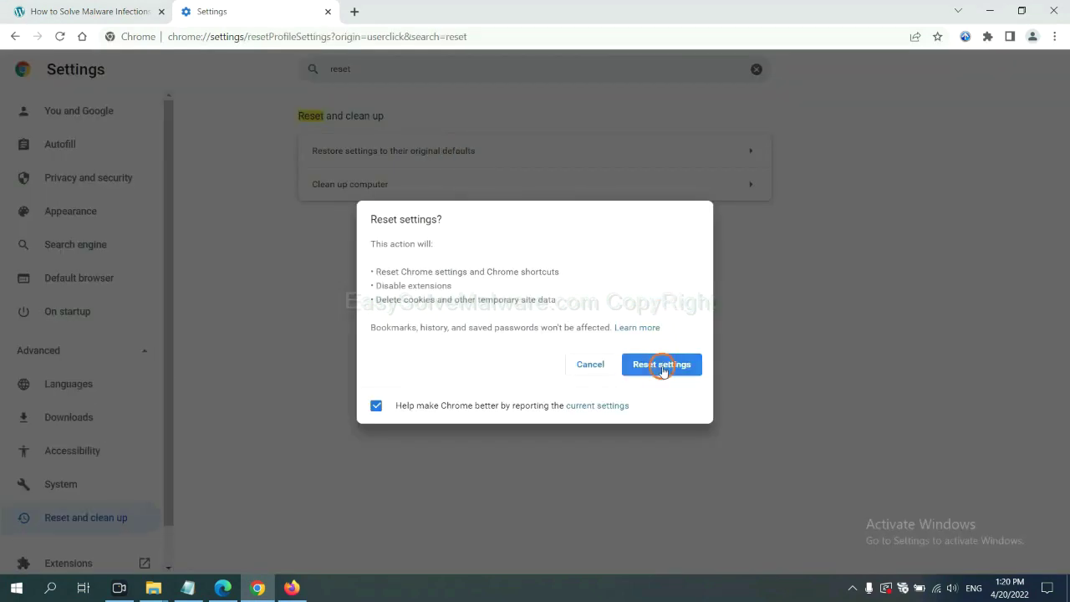
Start Refresh Firefox from Help > More troubleshooting information, then bring up Microsoft Edge
{"action": "left_click", "coordinate": [297, 587]}
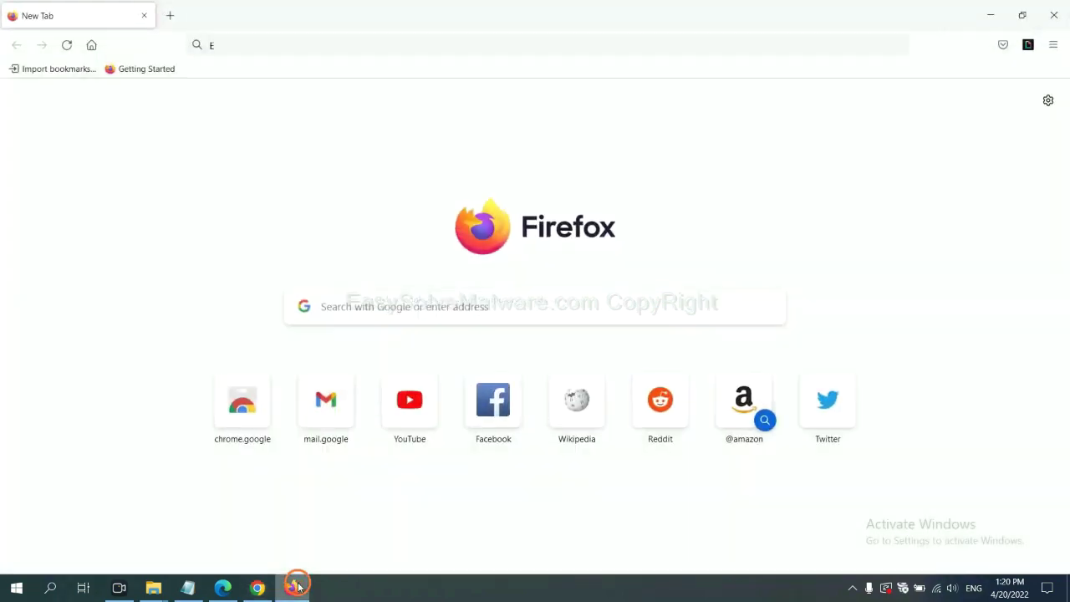
{"action": "left_click", "coordinate": [1053, 50]}
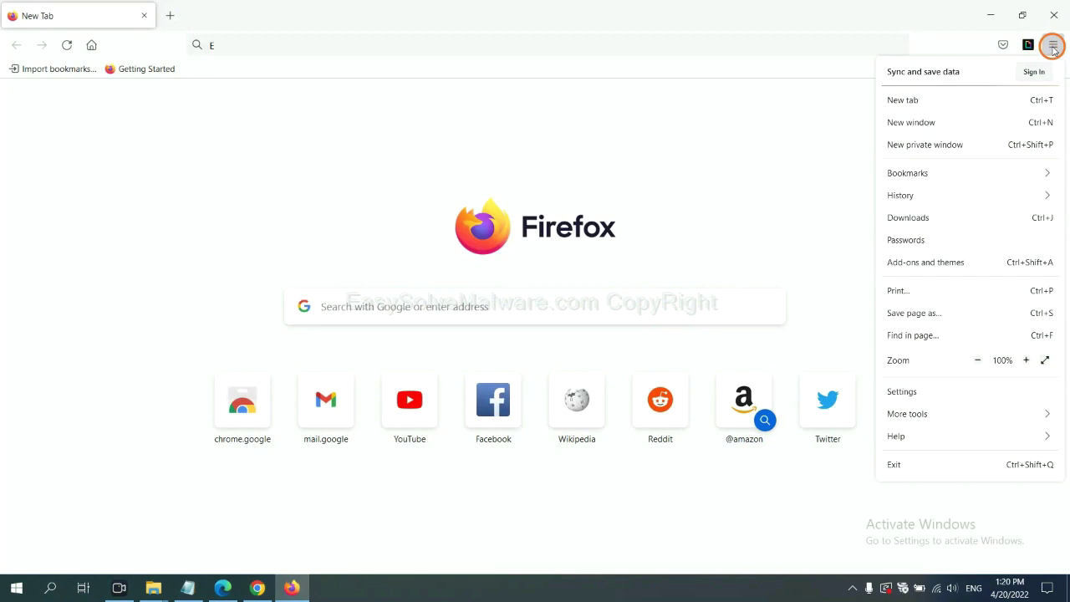
{"action": "left_click", "coordinate": [919, 435]}
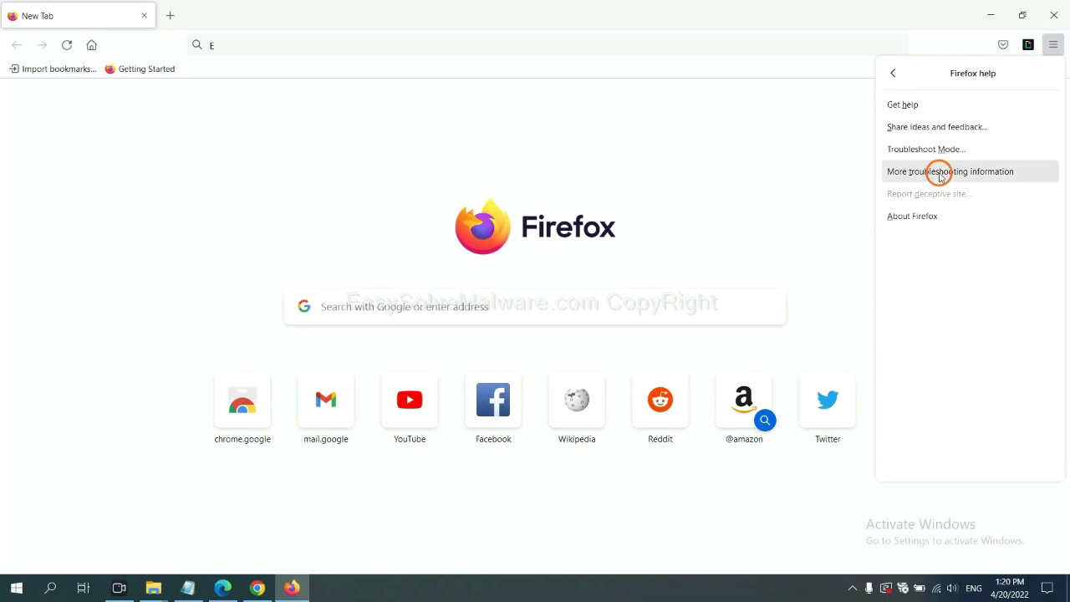
{"action": "left_click", "coordinate": [940, 172]}
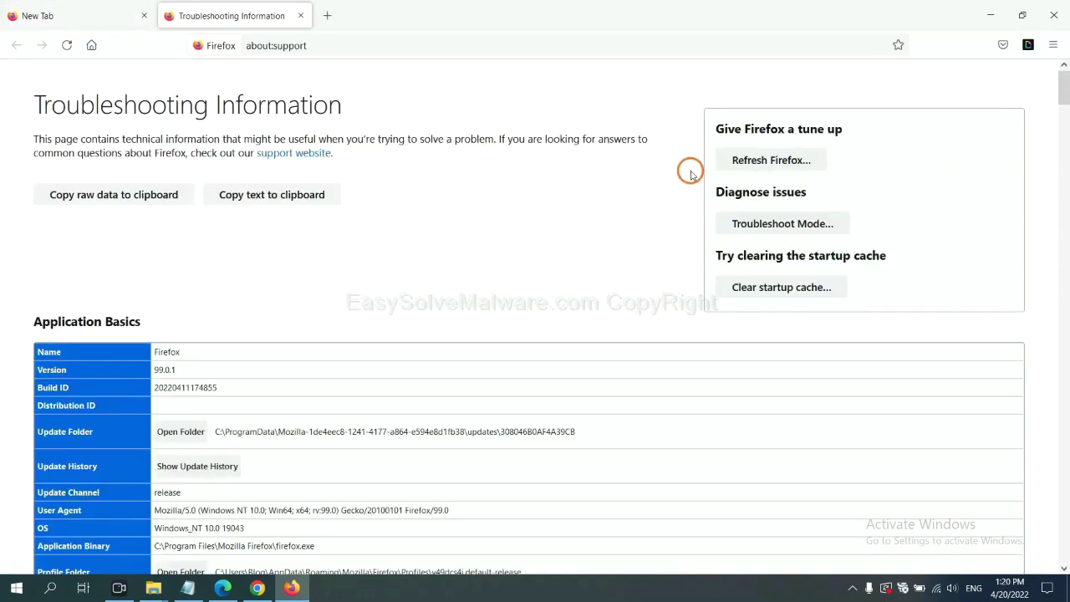
{"action": "left_click", "coordinate": [751, 163]}
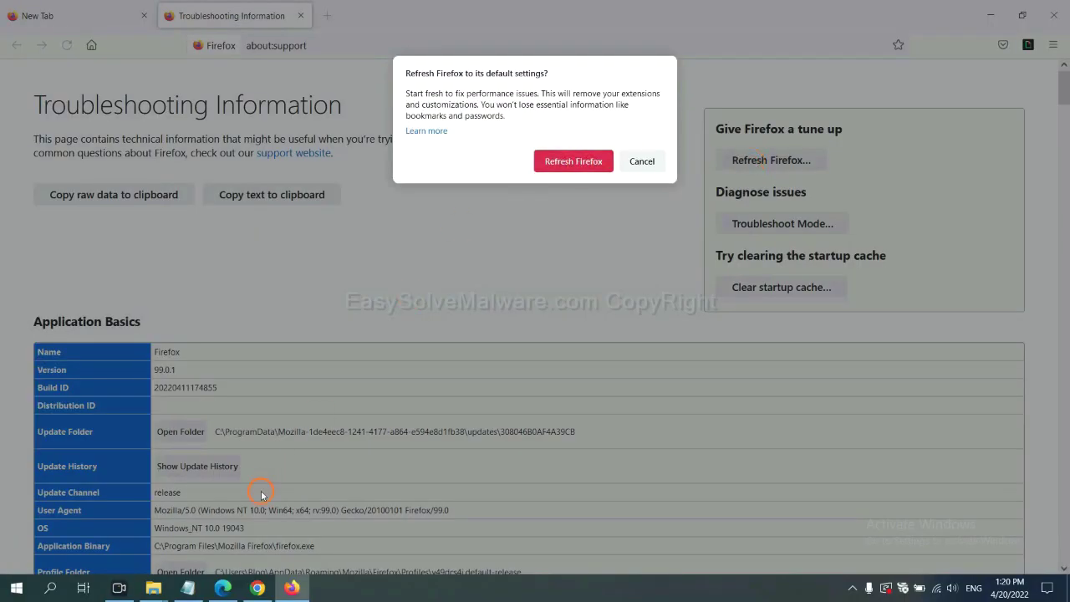
{"action": "left_click", "coordinate": [222, 588]}
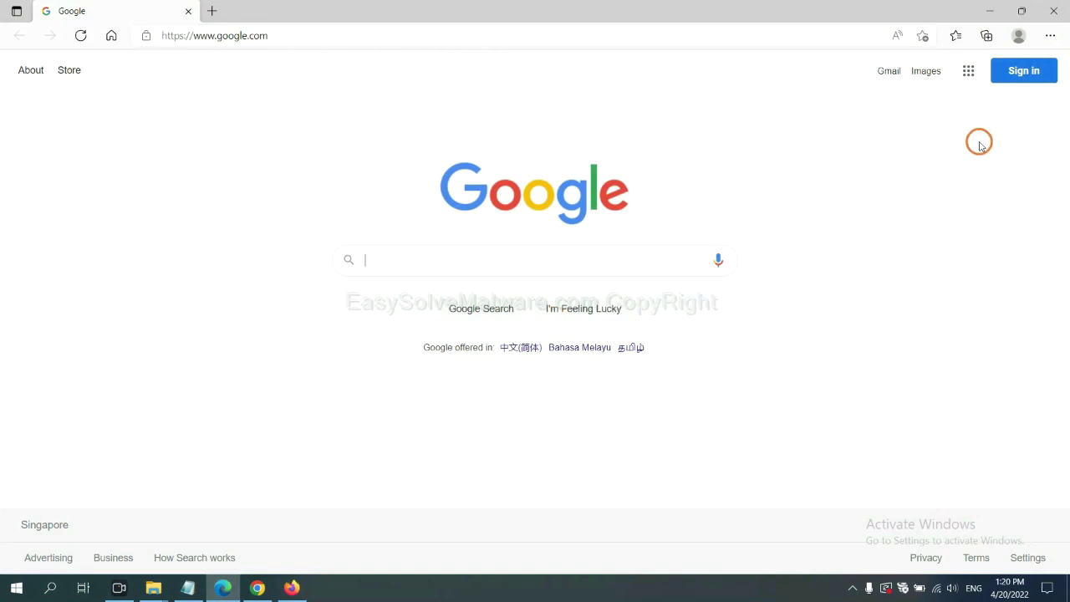
Search Edge settings for 'reset' and choose 'Restore settings to their default values'
{"action": "left_click", "coordinate": [1050, 36]}
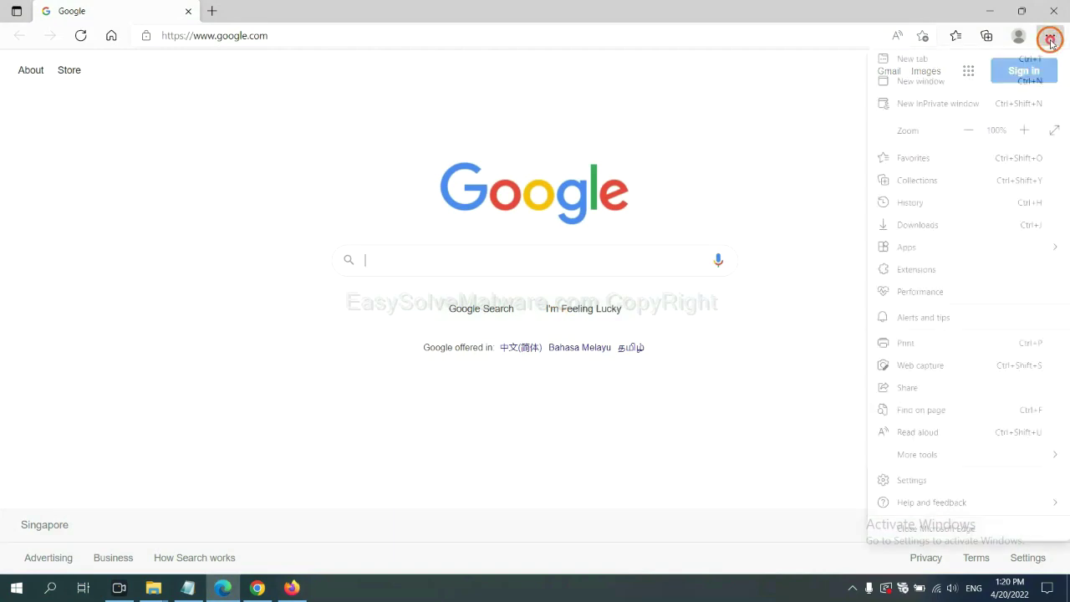
{"action": "left_click", "coordinate": [912, 480]}
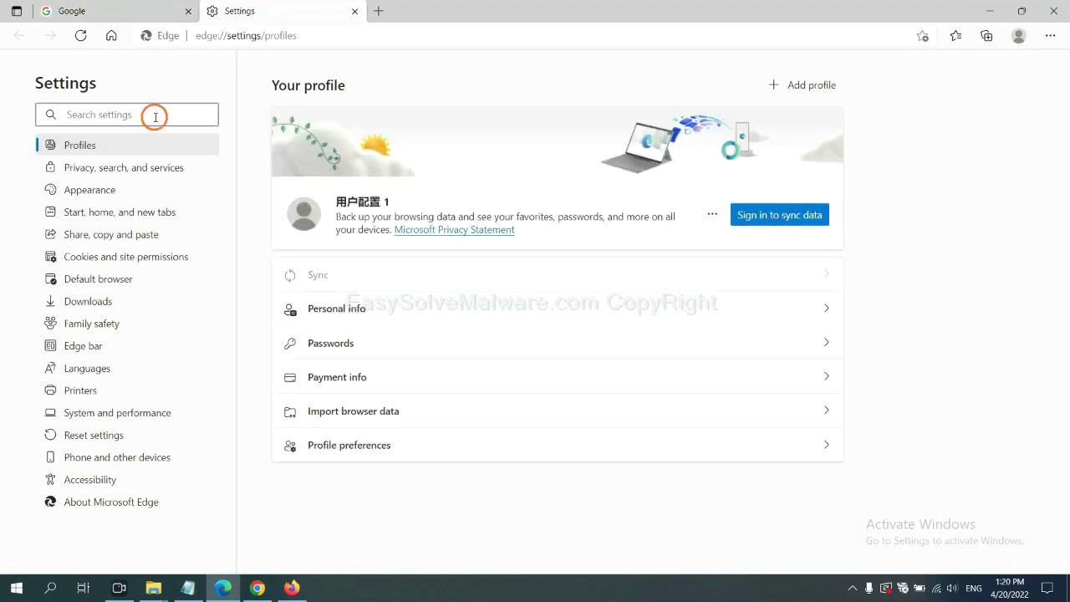
{"action": "type", "text": "re"}
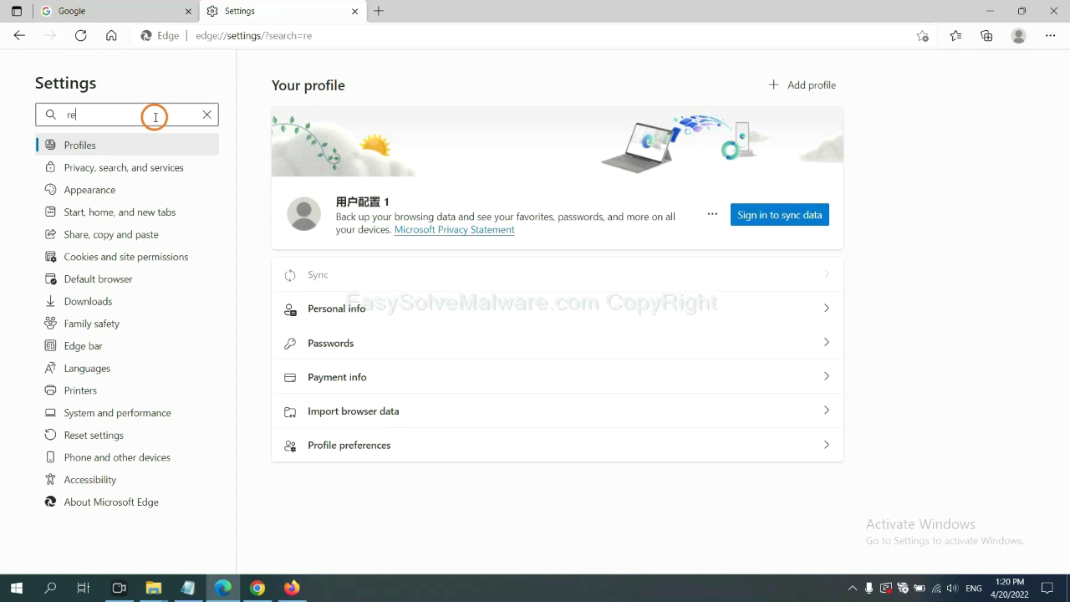
{"action": "type", "text": "set"}
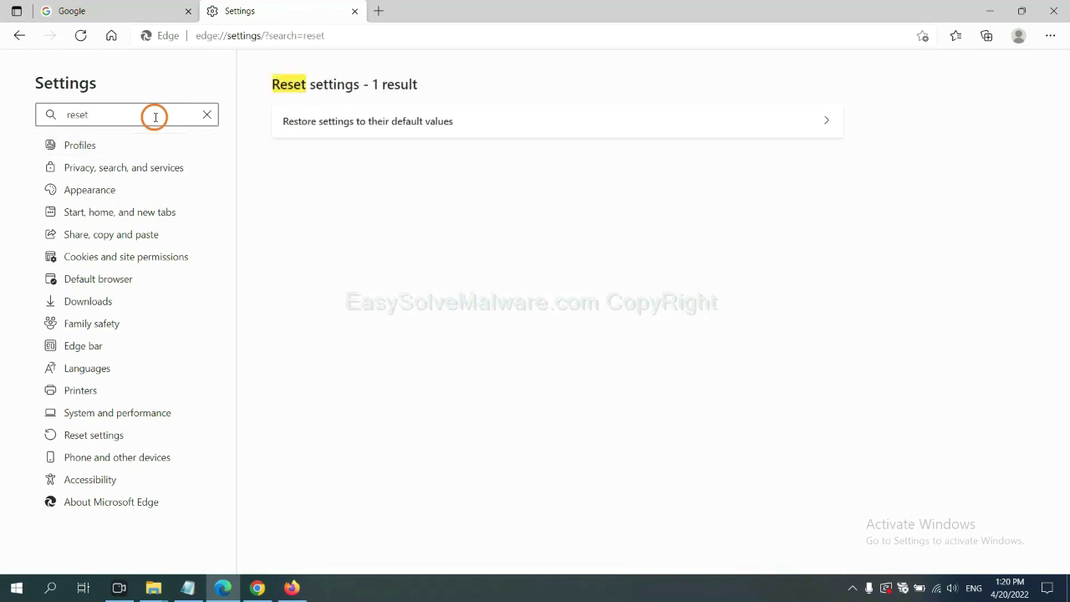
{"action": "left_click", "coordinate": [375, 117]}
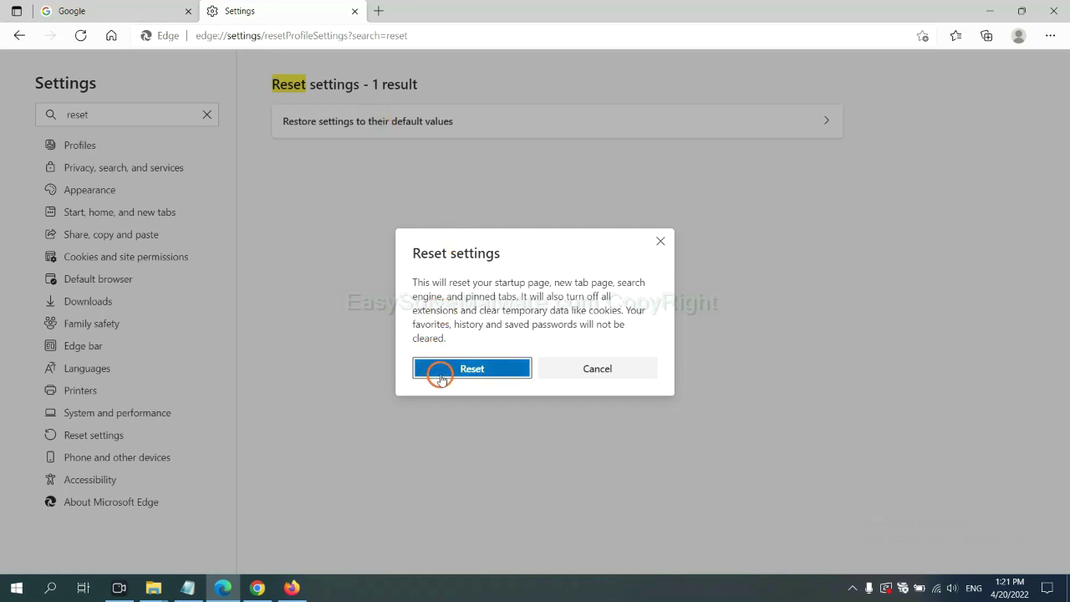